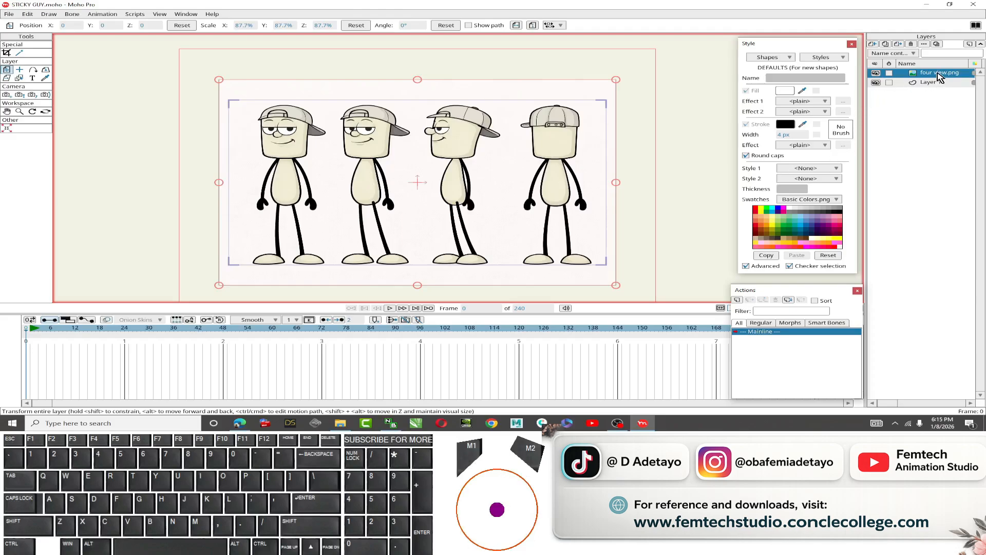
Duplicate the four view.png image layer and rename the copy FRONT.
{"action": "left_click", "coordinate": [889, 47]}
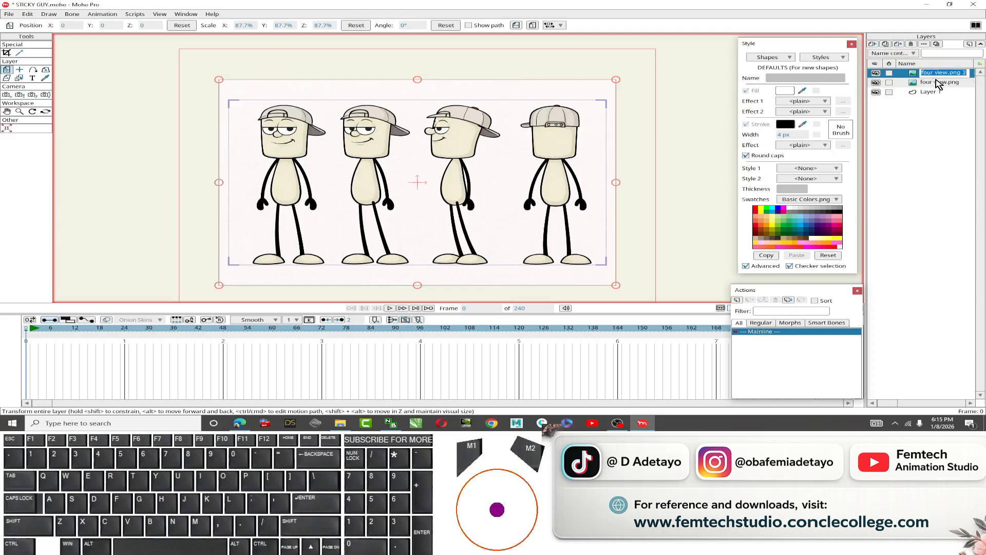
{"action": "type", "text": "FRONT"}
{"action": "key", "text": "Return"}
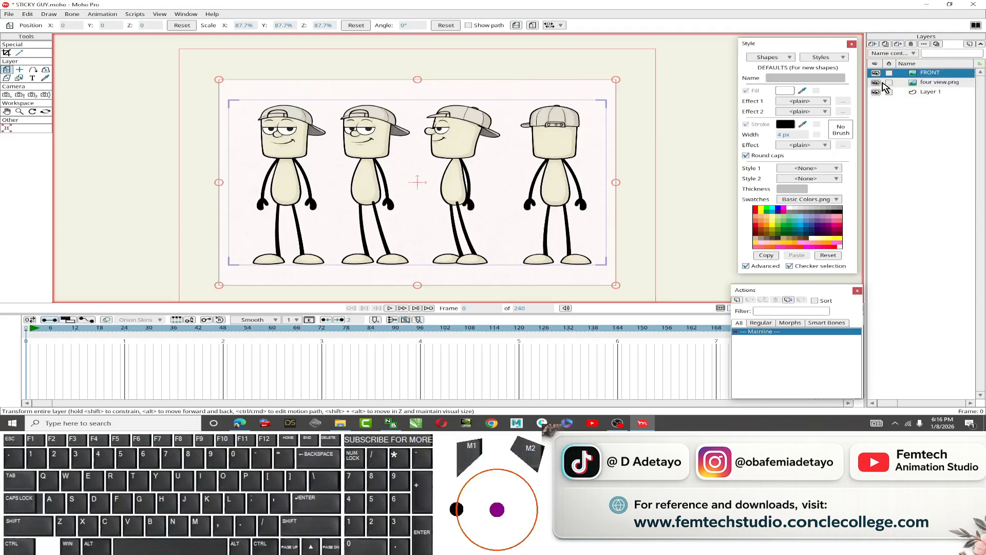
Hide the original four view.png layer and reselect the FRONT layer.
{"action": "left_click", "coordinate": [932, 85]}
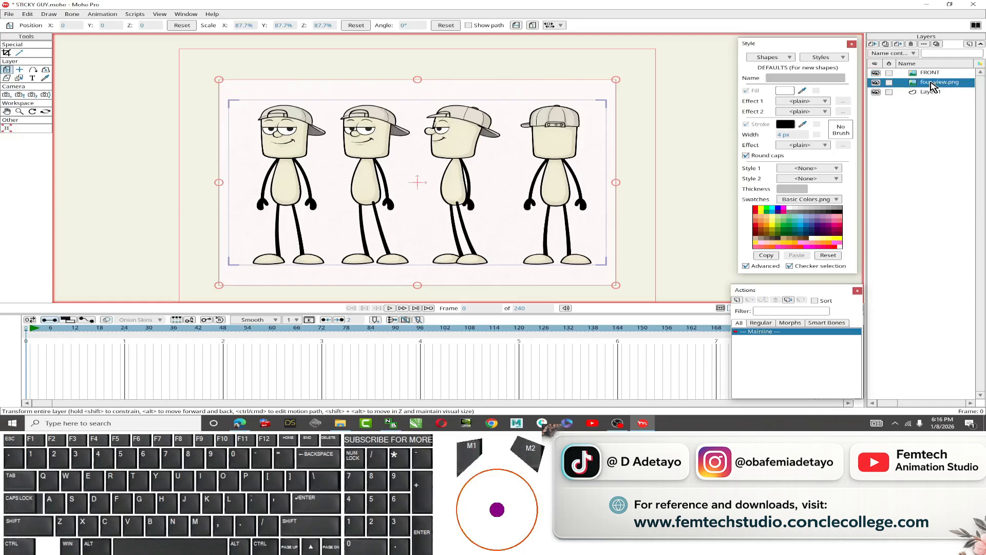
{"action": "left_click", "coordinate": [875, 84]}
{"action": "left_click", "coordinate": [932, 75]}
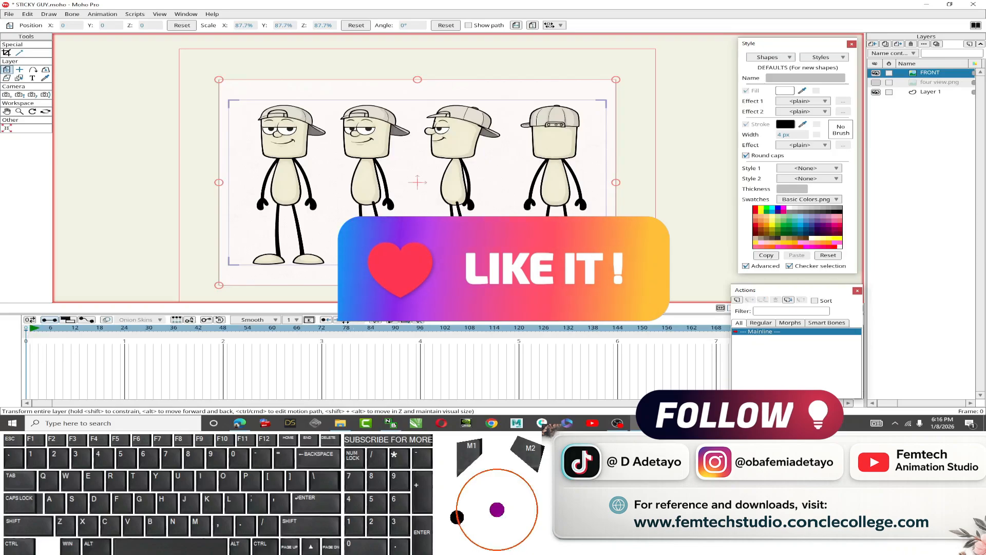
Crop the FRONT image down to the leftmost, front-facing character.
{"action": "left_click", "coordinate": [187, 16]}
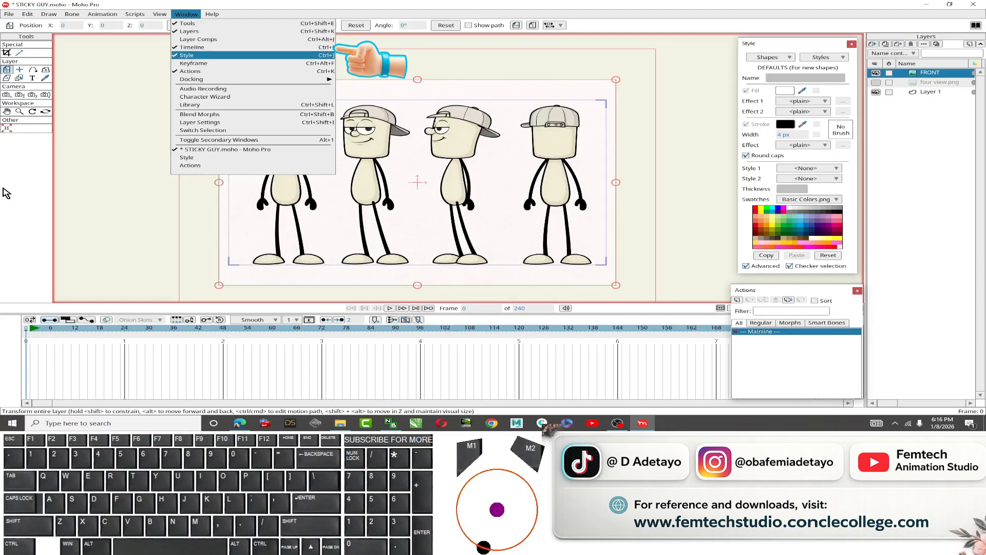
{"action": "left_click", "coordinate": [85, 343]}
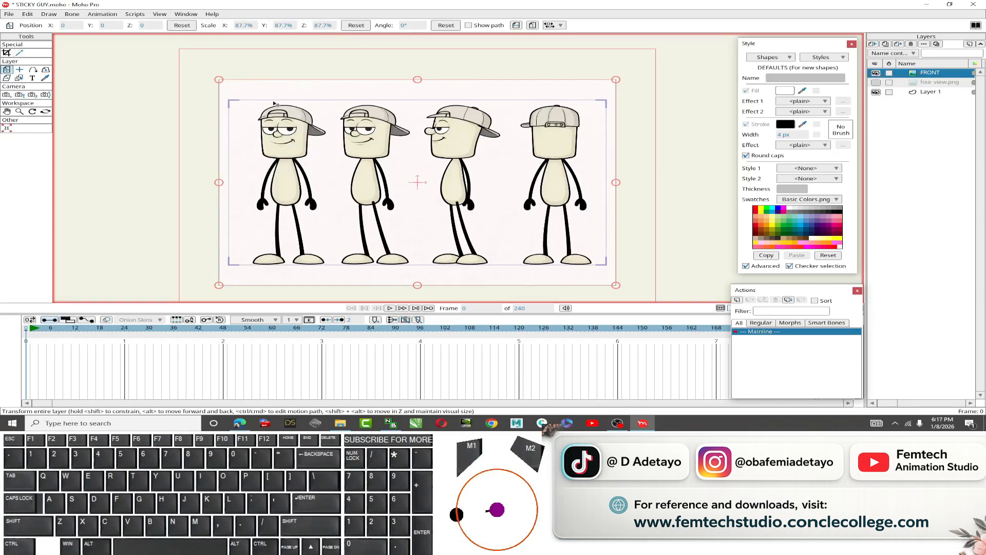
{"action": "left_click", "coordinate": [7, 53]}
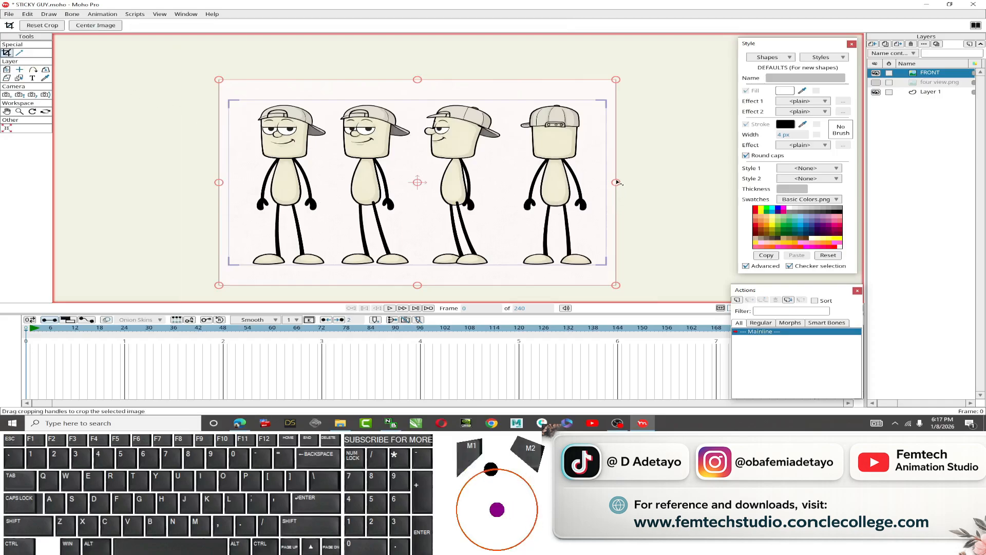
{"action": "left_click_drag", "start_coordinate": [617, 182], "coordinate": [336, 174]}
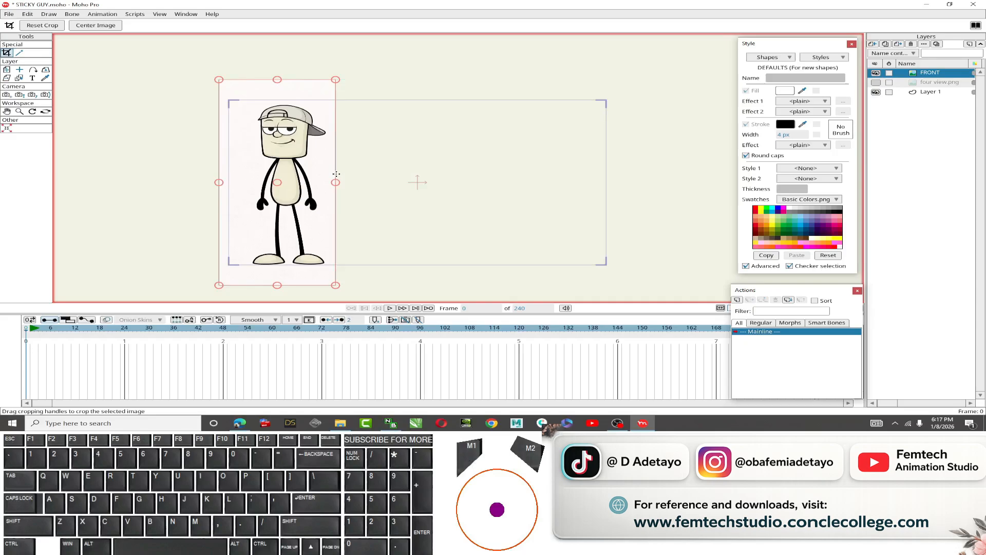
{"action": "left_click_drag", "start_coordinate": [219, 183], "coordinate": [243, 187]}
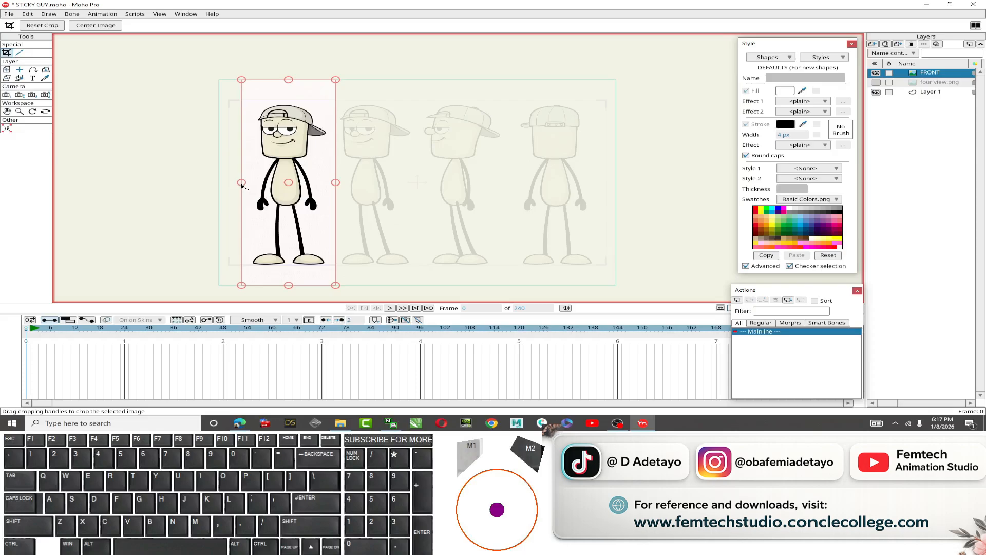
{"action": "left_click_drag", "start_coordinate": [242, 186], "coordinate": [242, 186]}
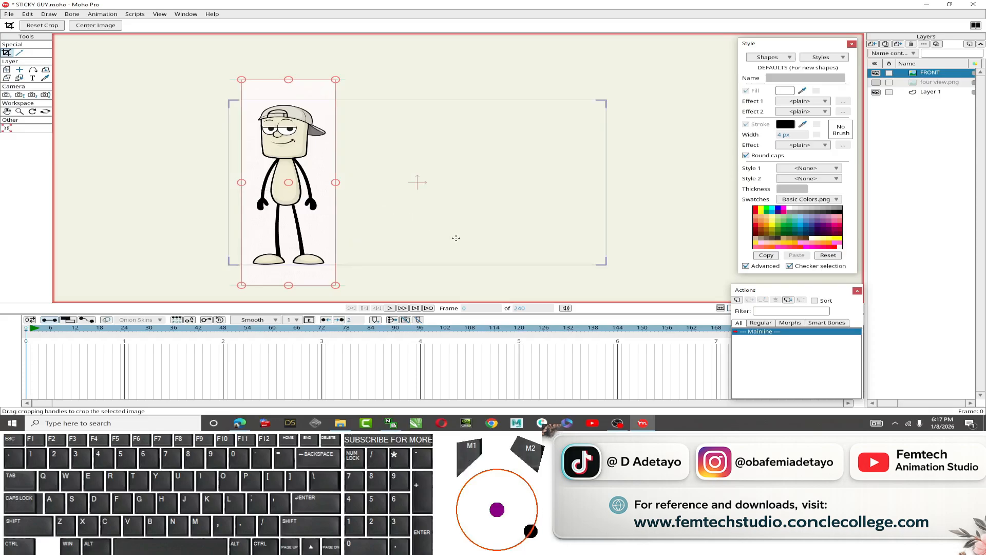
Set the FRONT layer's origin to Center.
{"action": "left_click", "coordinate": [21, 53]}
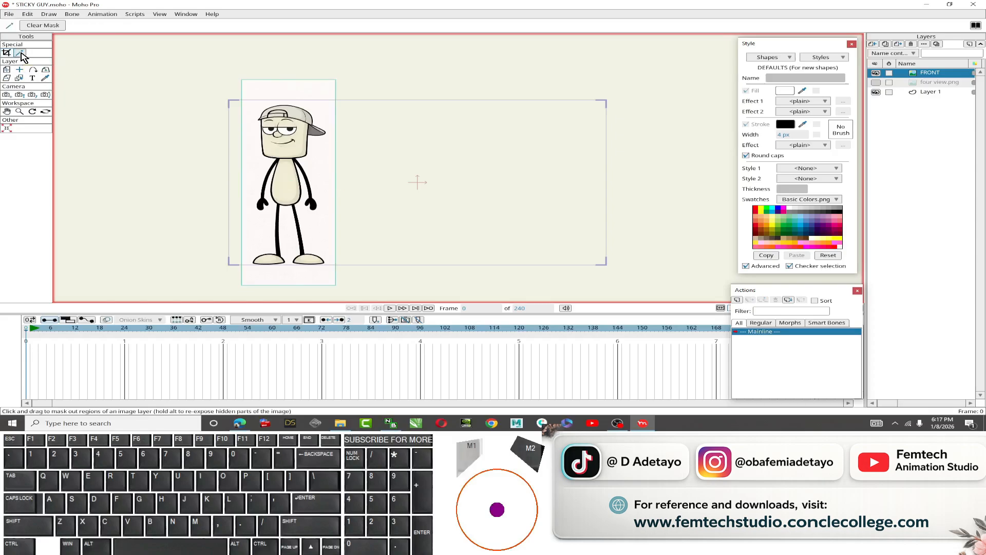
{"action": "left_click", "coordinate": [246, 153]}
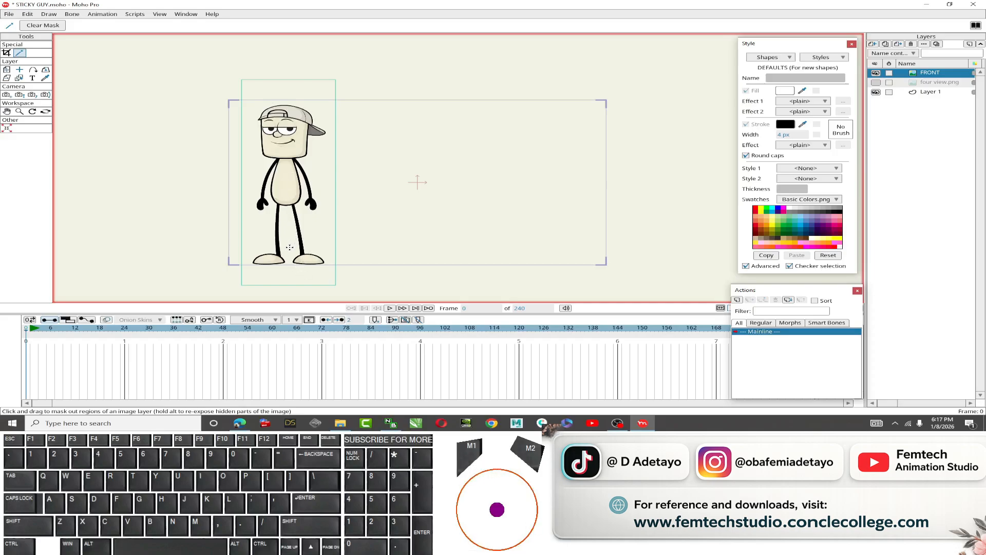
{"action": "left_click", "coordinate": [6, 70]}
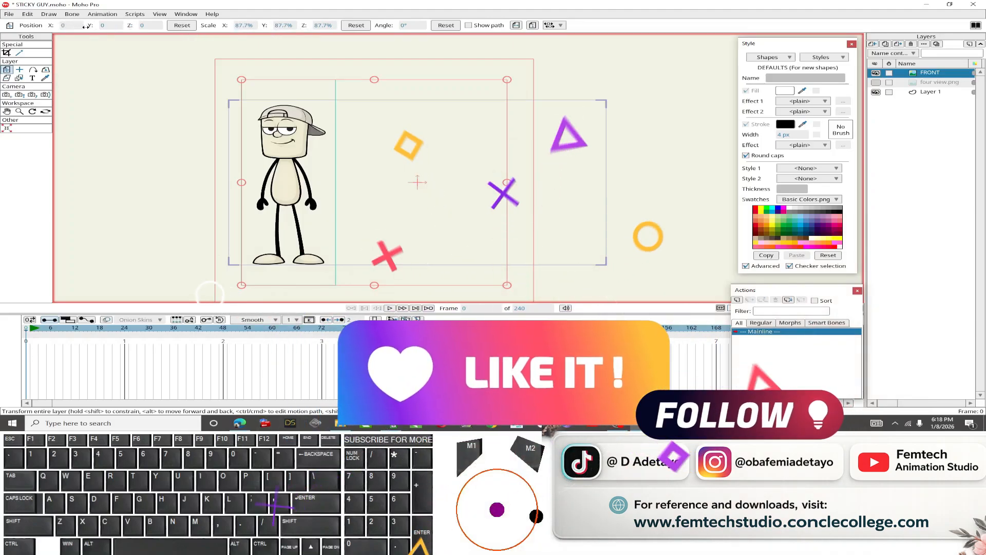
{"action": "left_click", "coordinate": [20, 70]}
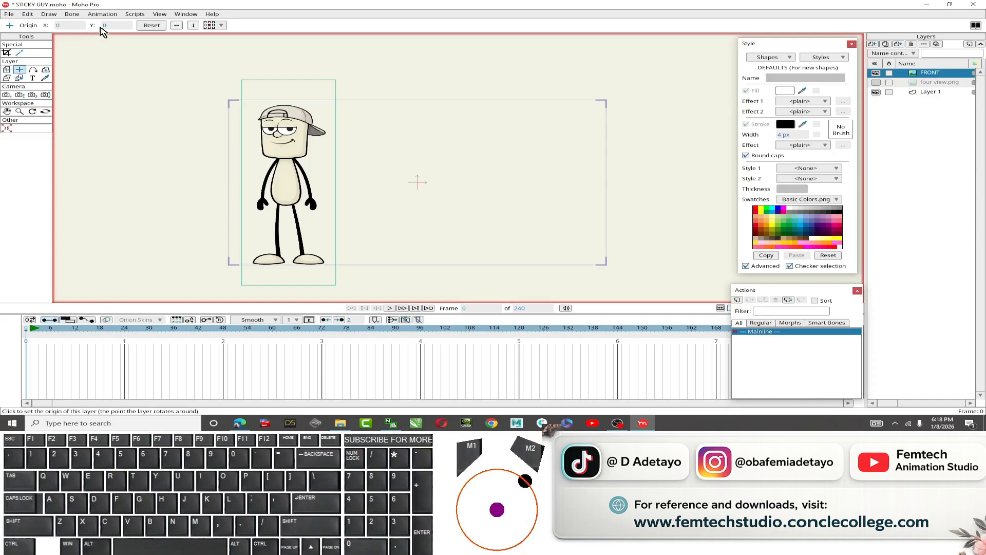
{"action": "left_click", "coordinate": [221, 26]}
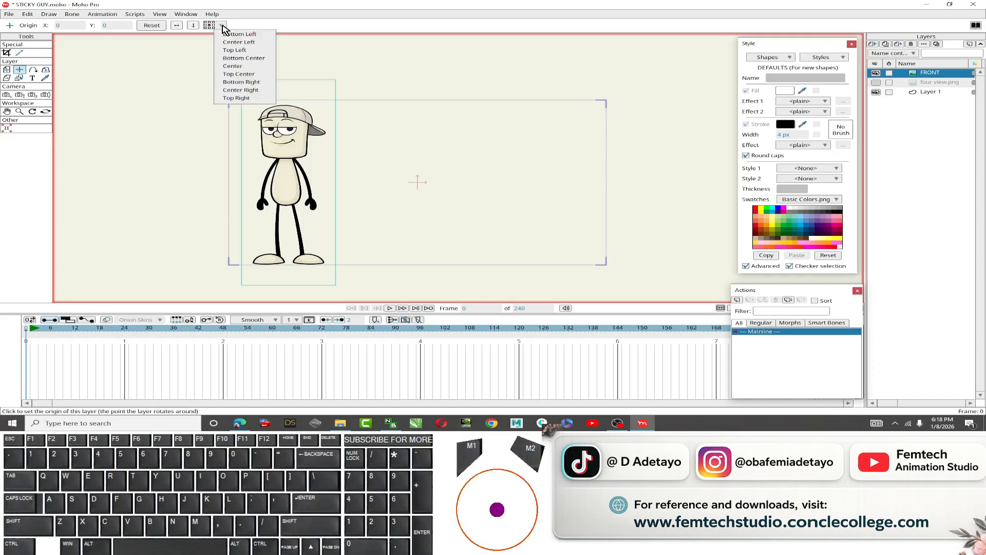
{"action": "left_click", "coordinate": [233, 67]}
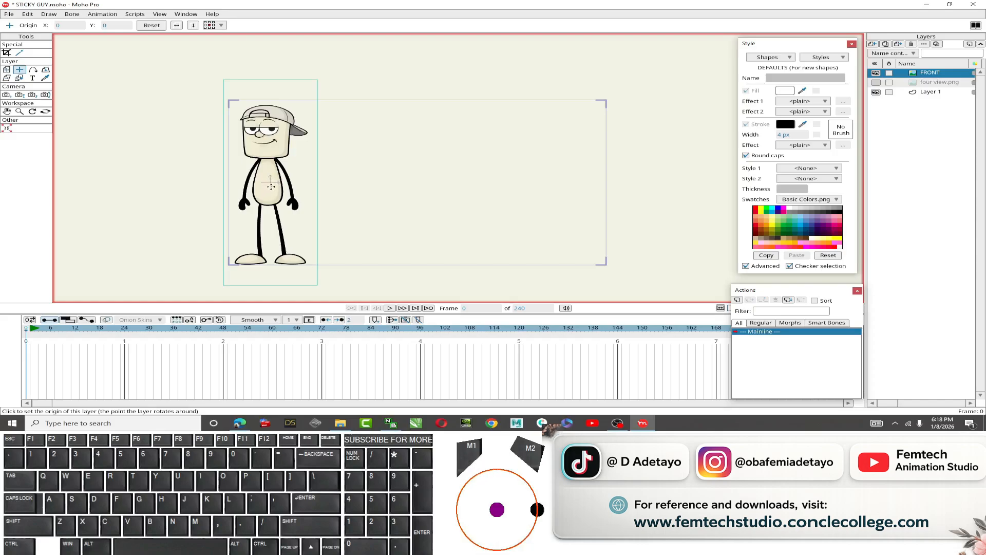
Enable the grid and set the grid spacing to 10.
{"action": "left_click", "coordinate": [6, 69]}
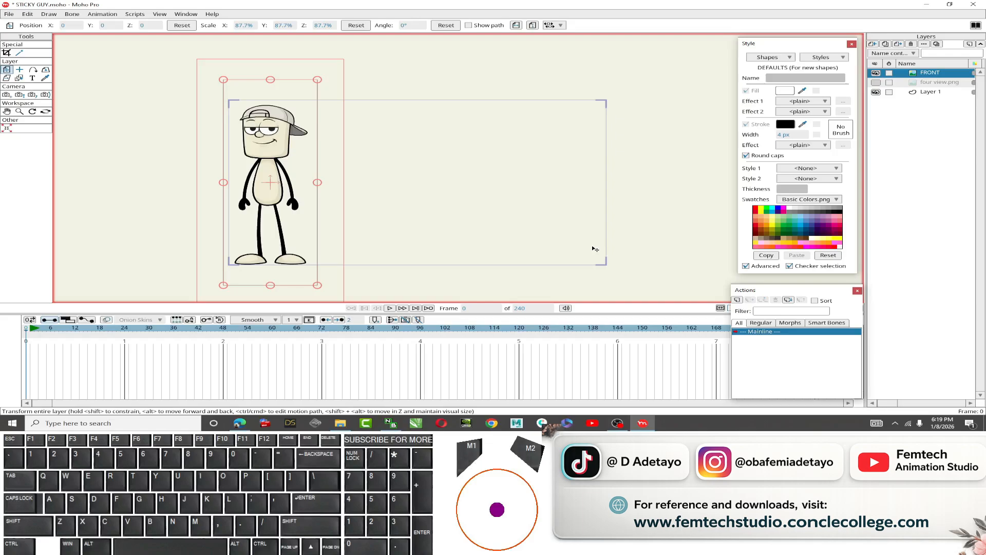
{"action": "key", "text": "ctrl+g"}
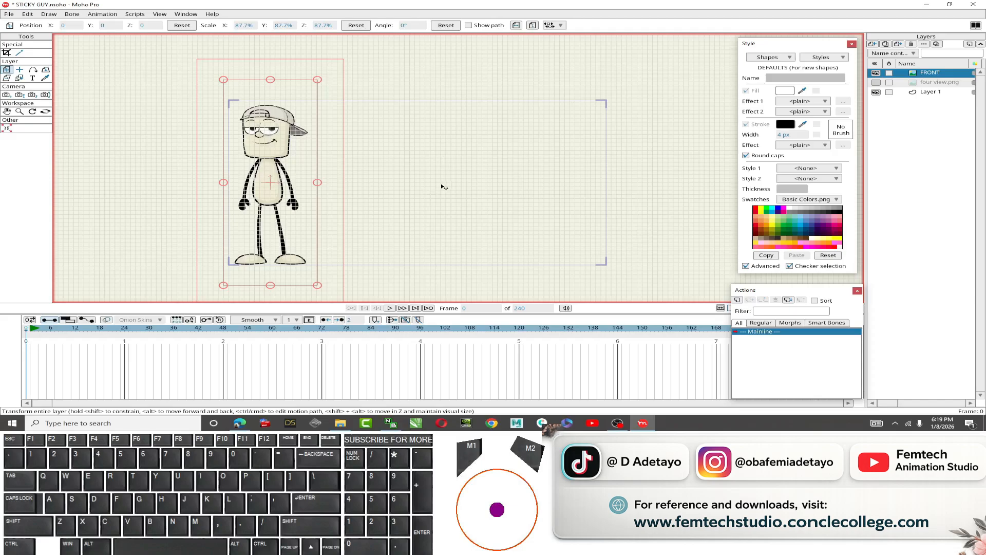
{"action": "left_click", "coordinate": [183, 19]}
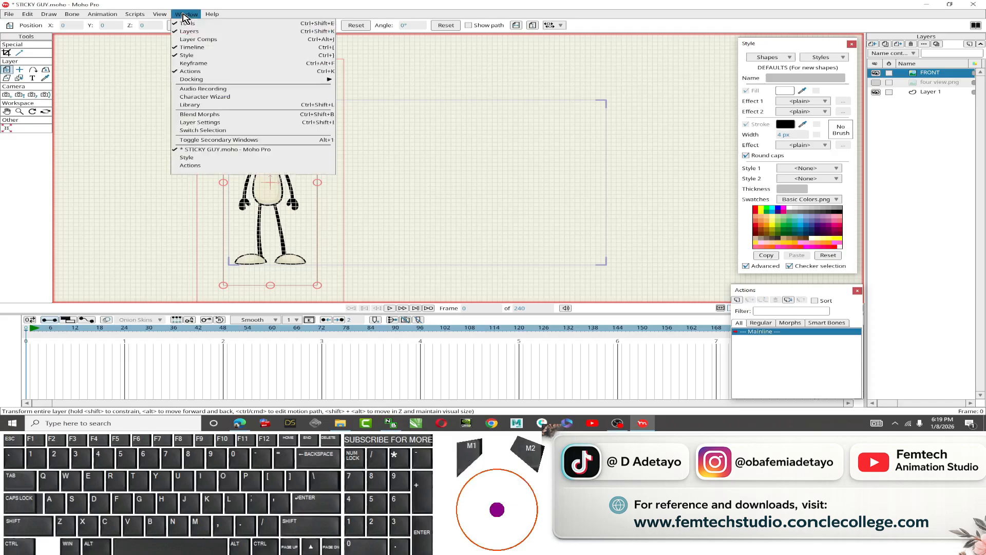
{"action": "mouse_move", "coordinate": [161, 14]}
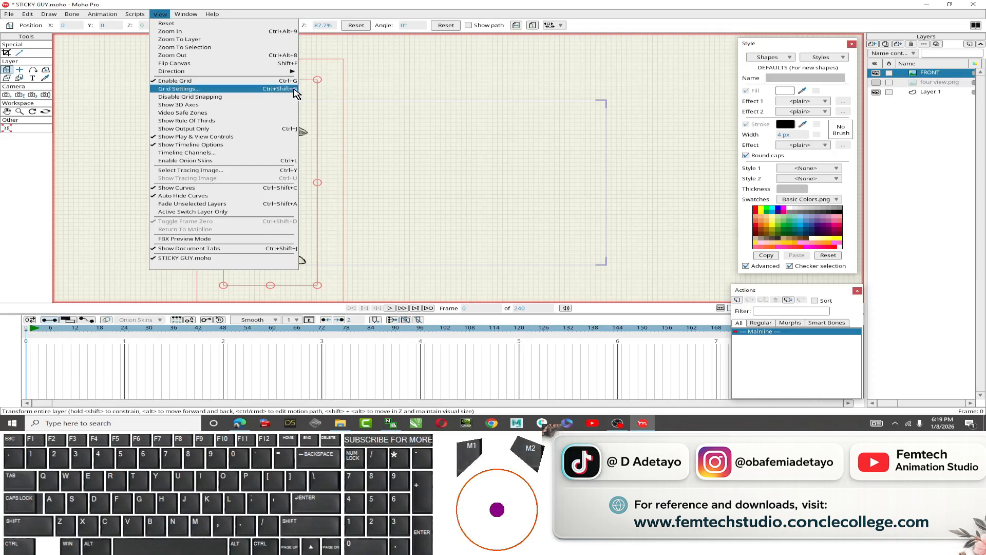
{"action": "left_click", "coordinate": [267, 88]}
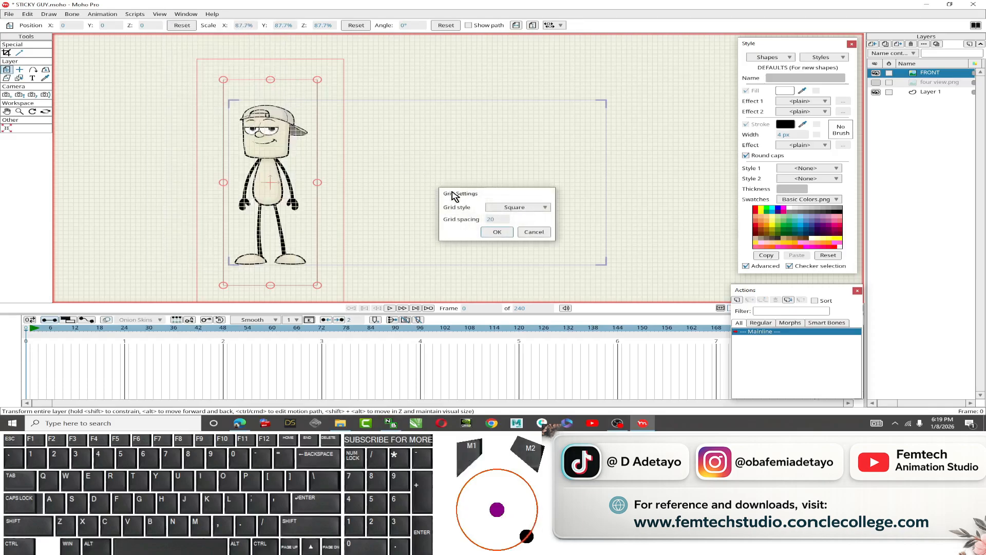
{"action": "double_click", "coordinate": [490, 219]}
{"action": "type", "text": "10"}
{"action": "key", "text": "Return"}
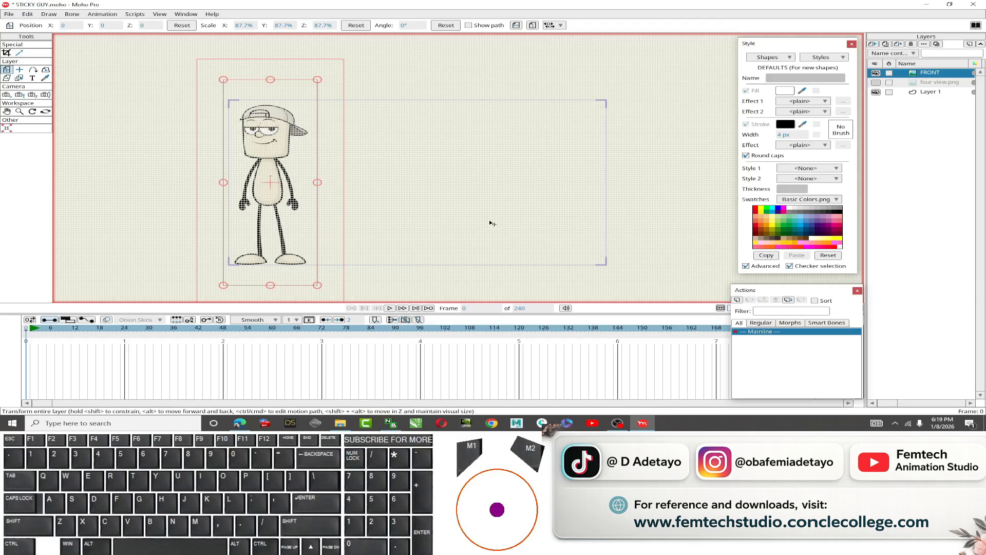
Set the grid spacing to 50.
{"action": "key", "text": "ctrl+shift+g"}
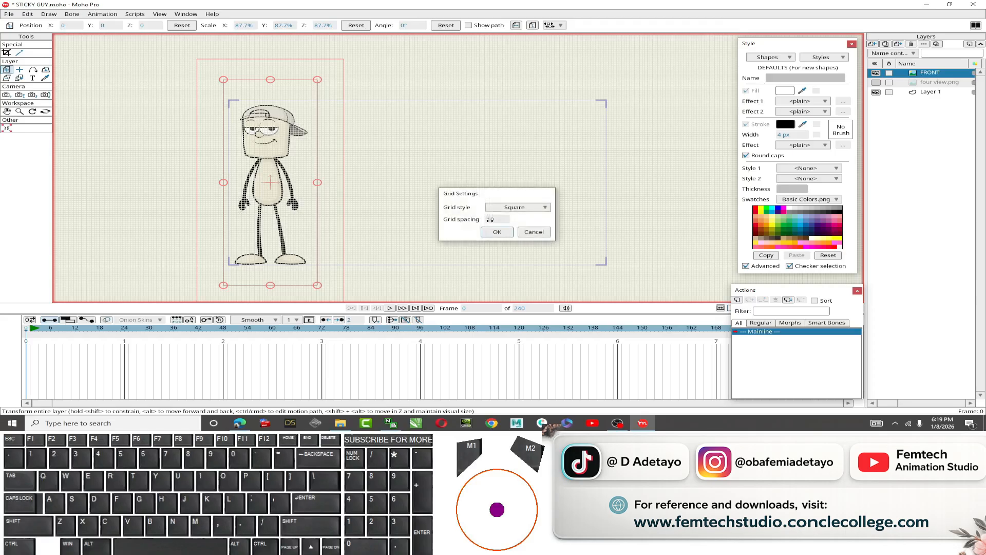
{"action": "double_click", "coordinate": [491, 219]}
{"action": "type", "text": "50"}
{"action": "key", "text": "Return"}
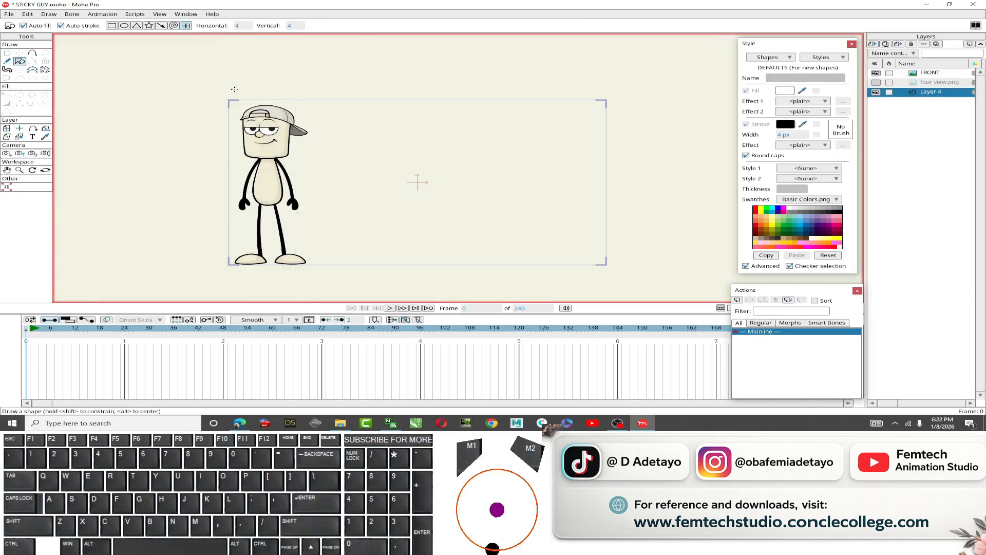
Draw a 4 by 4 grid shape spanning the frame on the new Layer 4.
{"action": "mouse_move", "coordinate": [228, 99]}
{"action": "left_mouse_down"}
{"action": "mouse_move", "coordinate": [470, 177]}
{"action": "mouse_move", "coordinate": [607, 264]}
{"action": "left_mouse_up"}
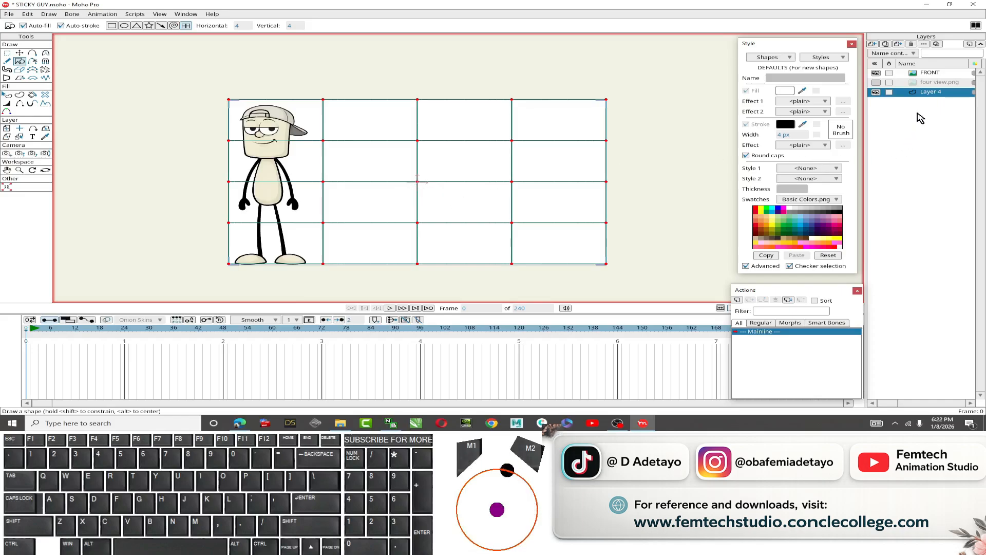
{"action": "left_click", "coordinate": [930, 94]}
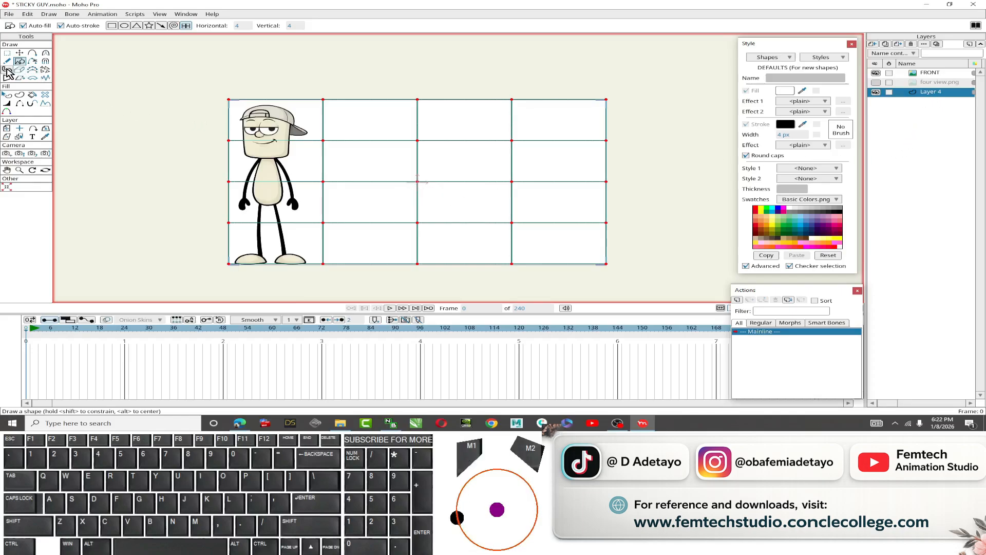
Center the grid shape horizontally by setting its X position to 0.
{"action": "left_click", "coordinate": [19, 54]}
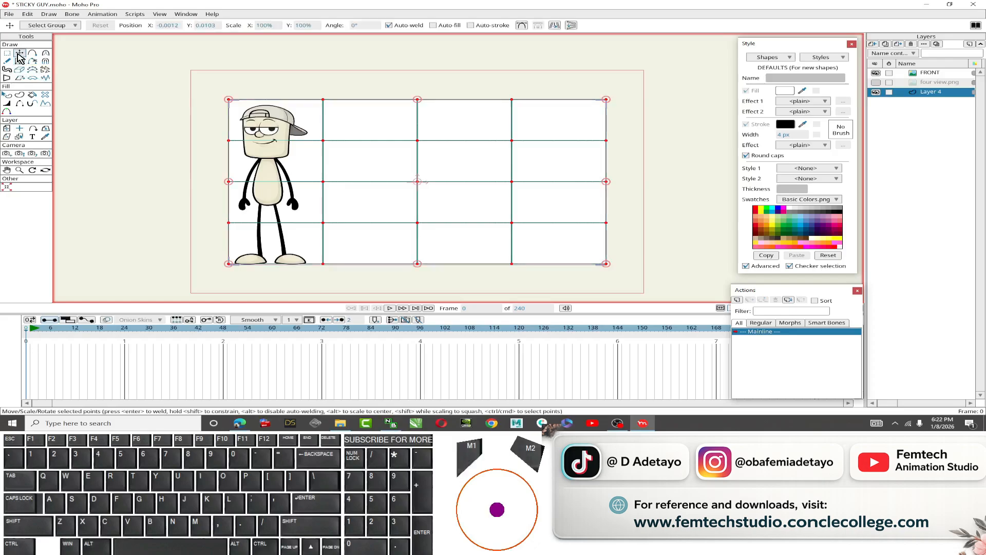
{"action": "left_click", "coordinate": [167, 25]}
{"action": "key", "text": "Return"}
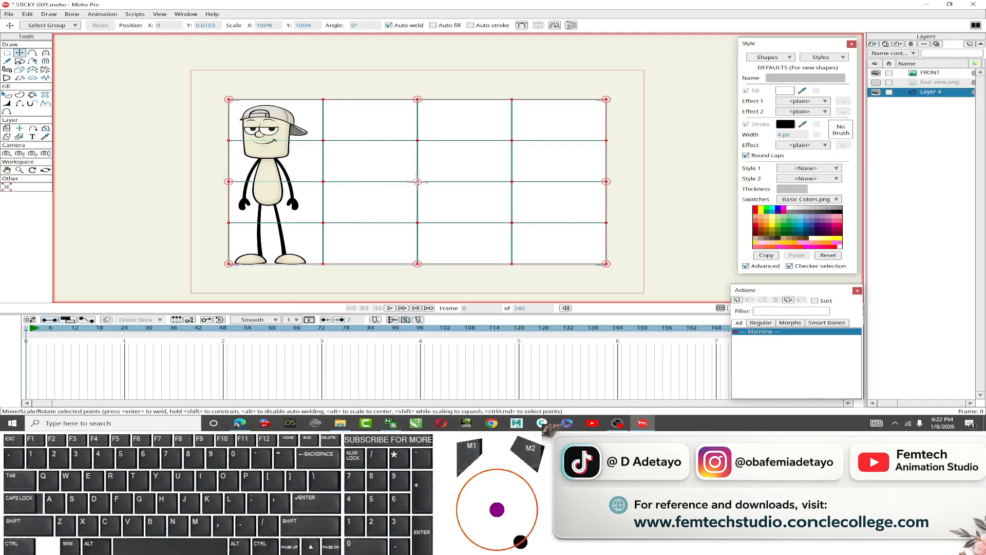
{"action": "scroll", "coordinate": [418, 181], "scroll_direction": "up", "scroll_amount": 3}
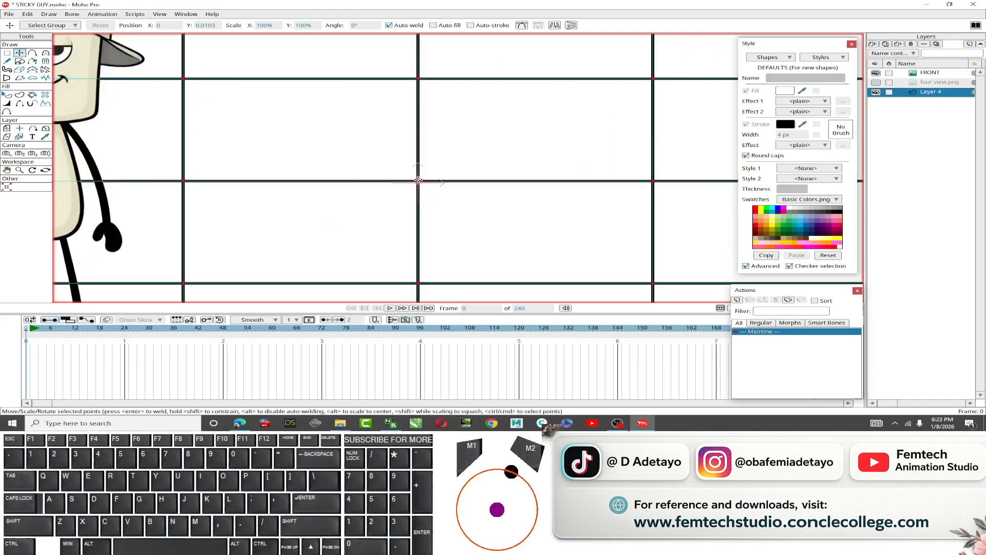
{"action": "scroll", "coordinate": [386, 206], "scroll_direction": "down", "scroll_amount": 3}
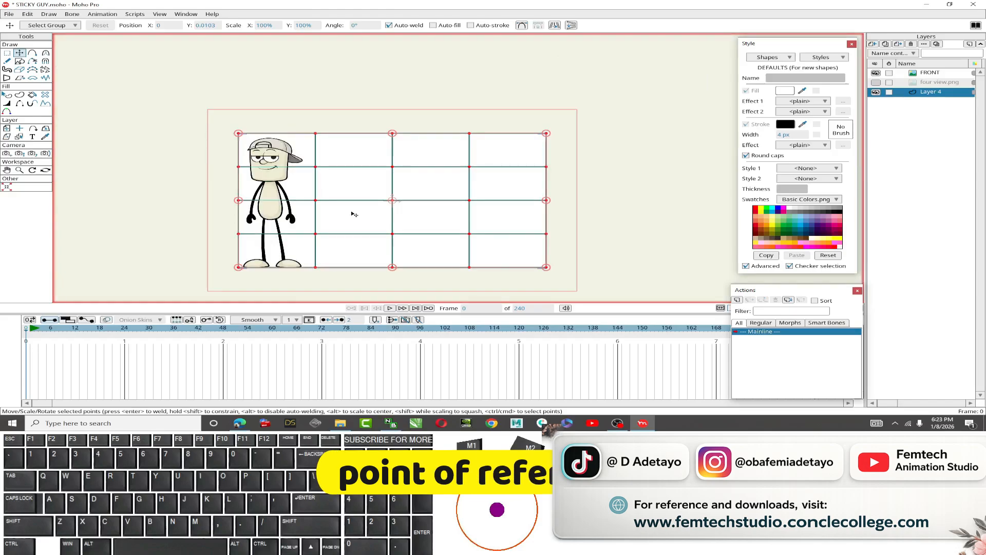
Move the FRONT layer horizontally so the character sits in the grid's centre, and close the Actions panel.
{"action": "left_click", "coordinate": [6, 129]}
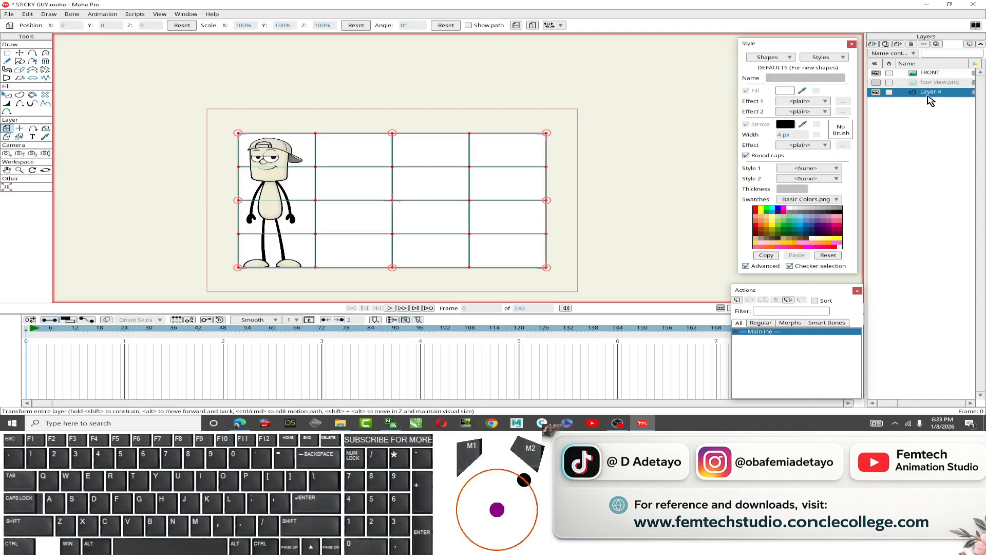
{"action": "left_click", "coordinate": [930, 73]}
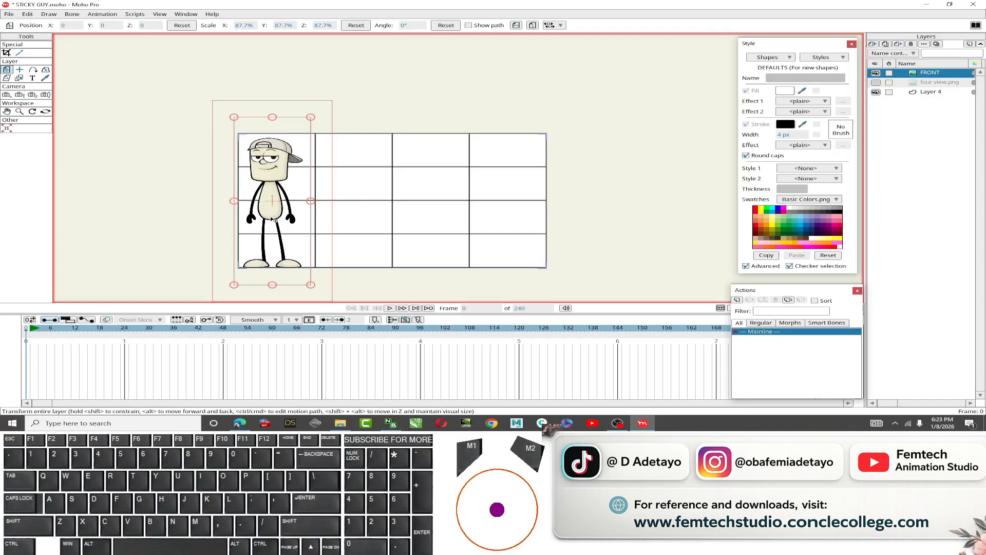
{"action": "key", "text": "shift"}
{"action": "key", "text": "shift"}
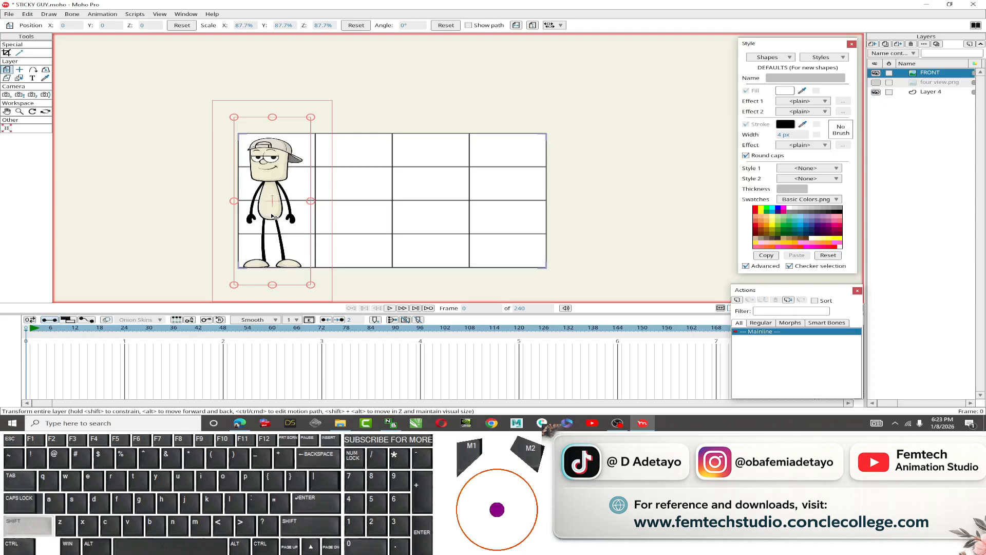
{"action": "left_click", "coordinate": [274, 217], "text": "shift"}
{"action": "left_click_drag", "start_coordinate": [274, 217], "coordinate": [379, 230]}
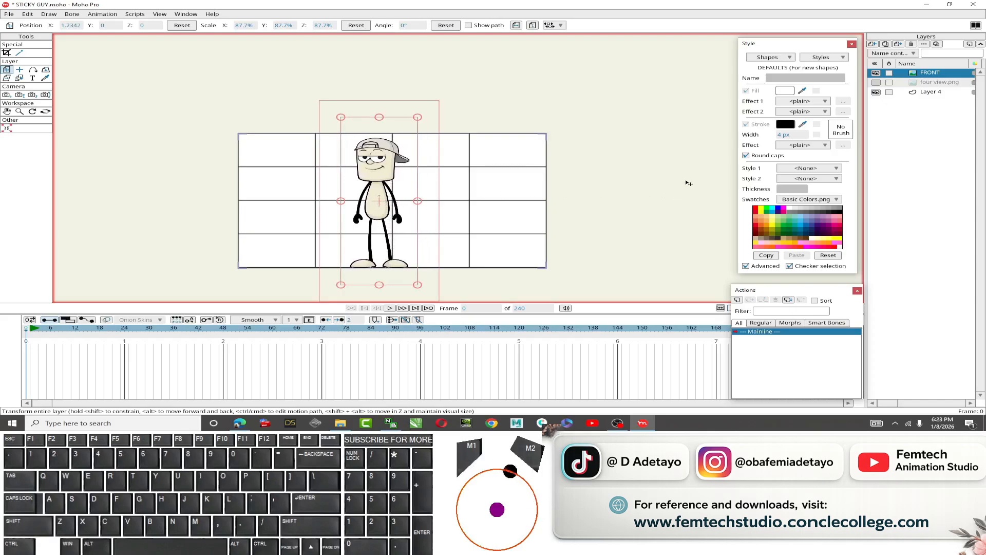
{"action": "left_click", "coordinate": [857, 291]}
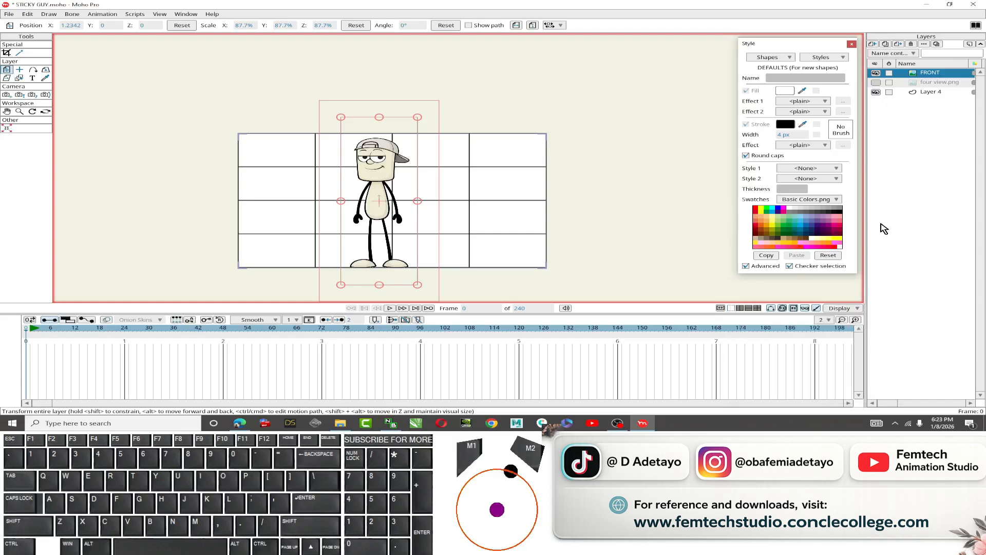
Set the FRONT layer's opacity to 50 in its layer settings.
{"action": "double_click", "coordinate": [936, 77]}
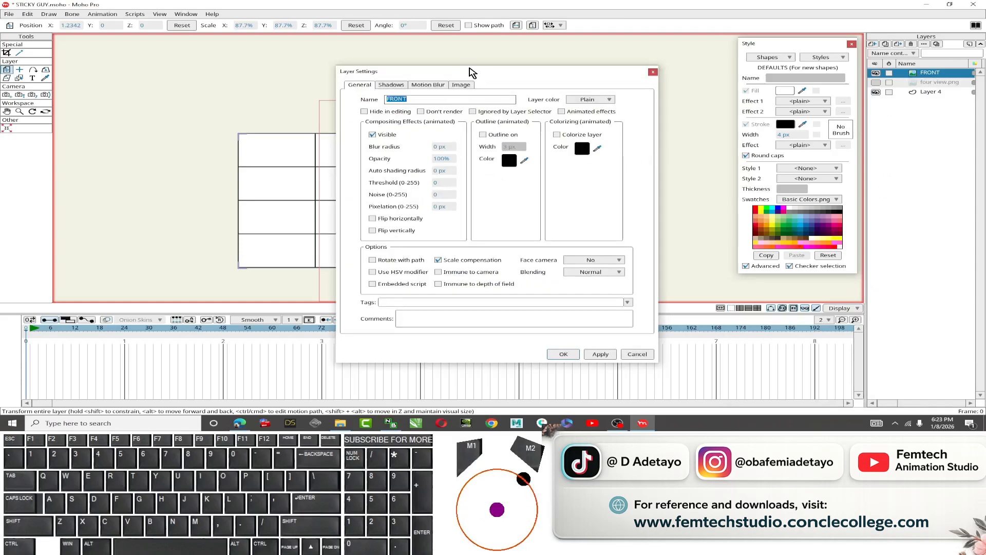
{"action": "left_click_drag", "start_coordinate": [469, 70], "coordinate": [657, 69]}
{"action": "left_click", "coordinate": [624, 154]}
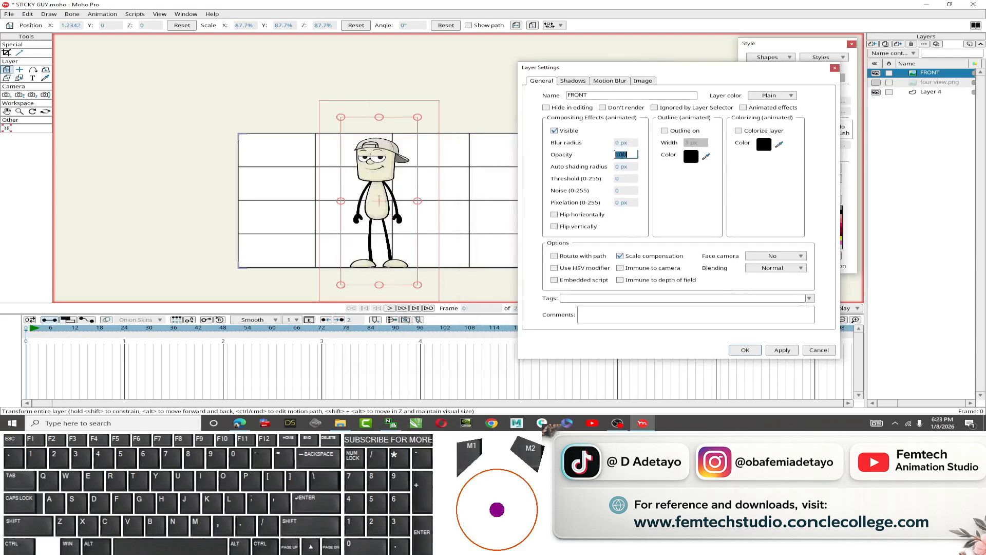
{"action": "type", "text": "50"}
{"action": "key", "text": "Return"}
{"action": "left_click", "coordinate": [744, 350]}
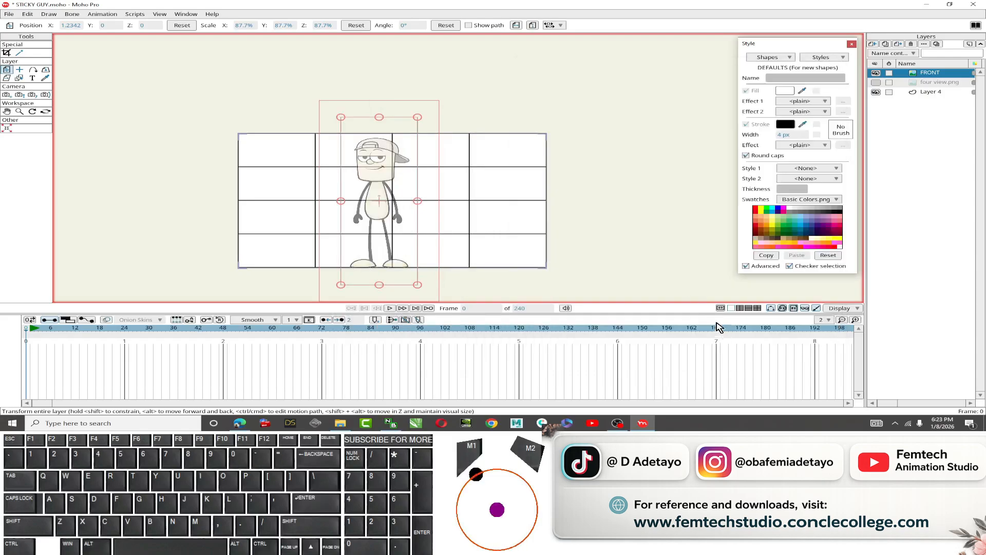
Shift the FRONT layer horizontally so the character's centre lines up with the grid's middle line.
{"action": "scroll", "coordinate": [388, 187], "scroll_direction": "up", "scroll_amount": 4}
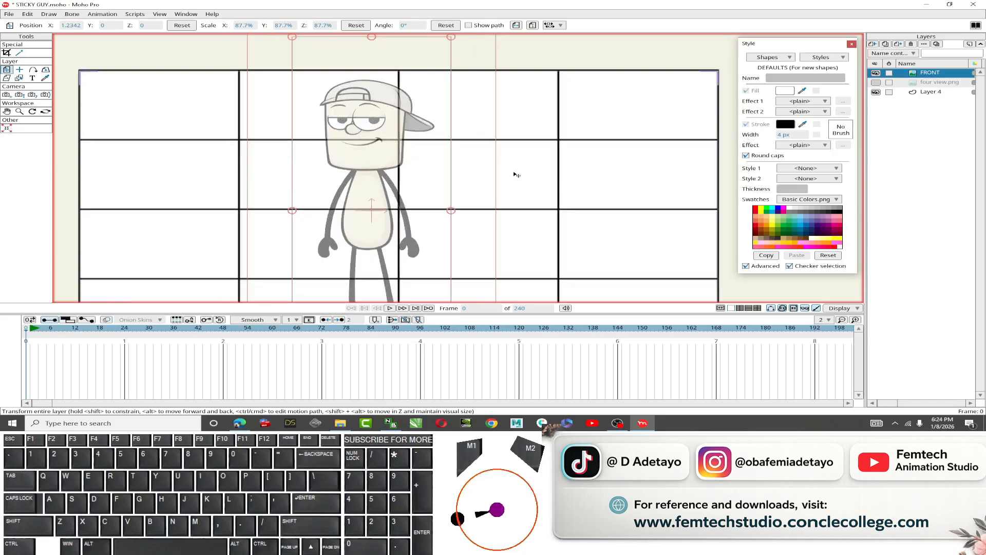
{"action": "key", "text": "shift"}
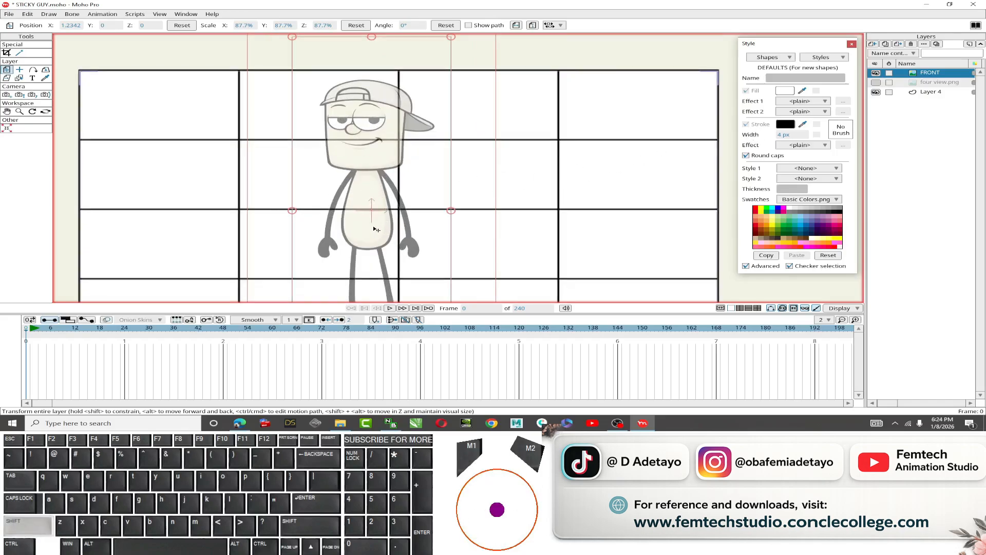
{"action": "left_click_drag", "start_coordinate": [375, 229], "coordinate": [400, 230]}
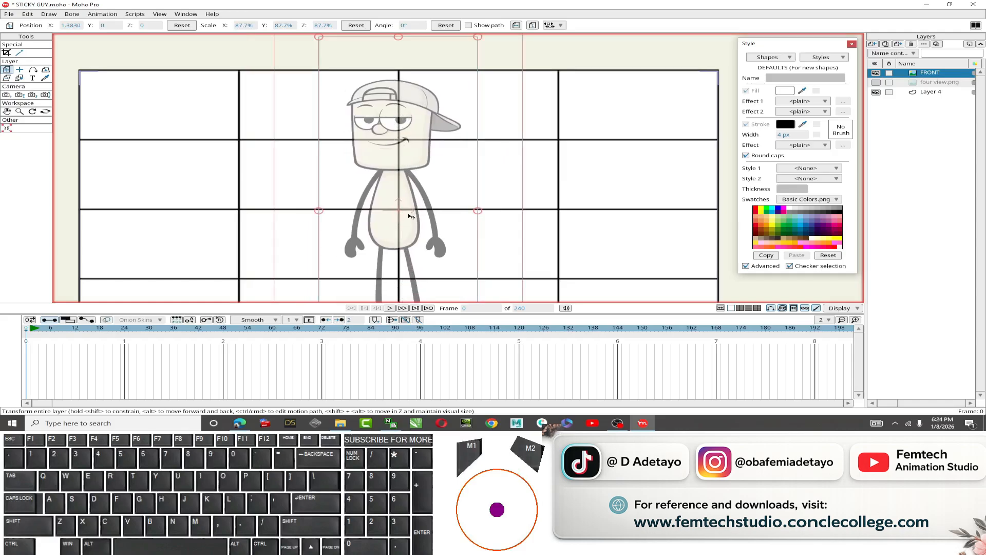
Set the FRONT layer's origin X to 0.
{"action": "scroll", "coordinate": [399, 209], "scroll_direction": "up", "scroll_amount": 3}
{"action": "scroll", "coordinate": [398, 208], "scroll_direction": "up", "scroll_amount": 2}
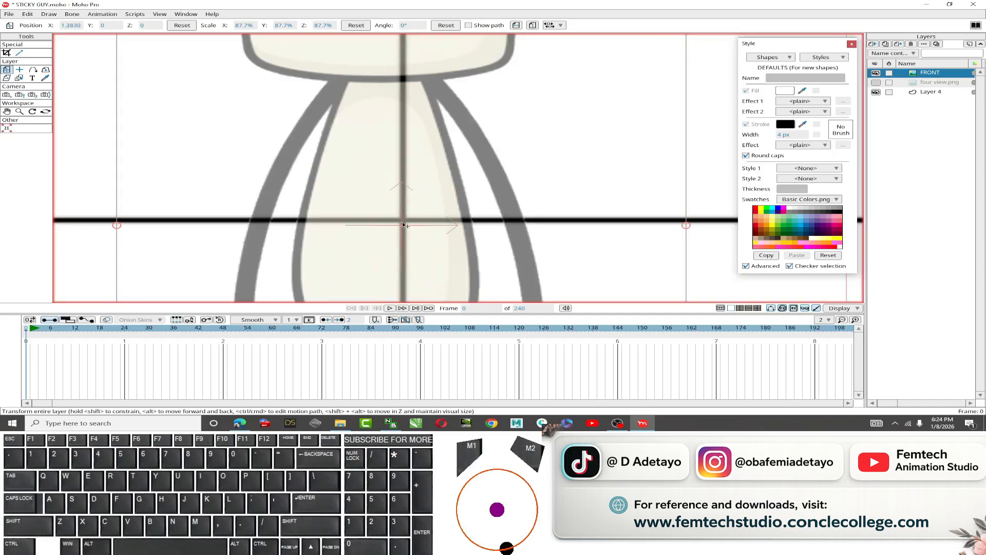
{"action": "scroll", "coordinate": [405, 226], "scroll_direction": "down", "scroll_amount": 2}
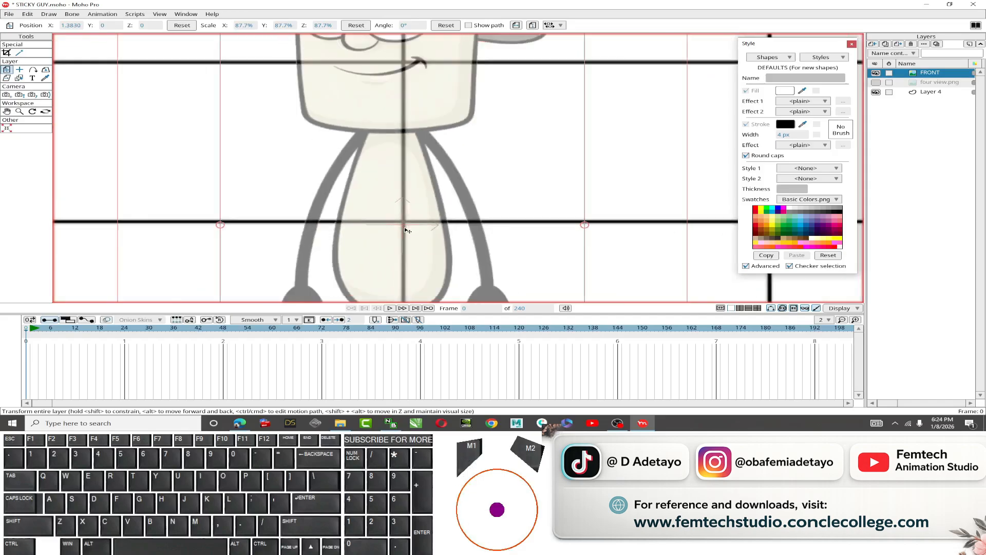
{"action": "scroll", "coordinate": [406, 245], "scroll_direction": "down", "scroll_amount": 2}
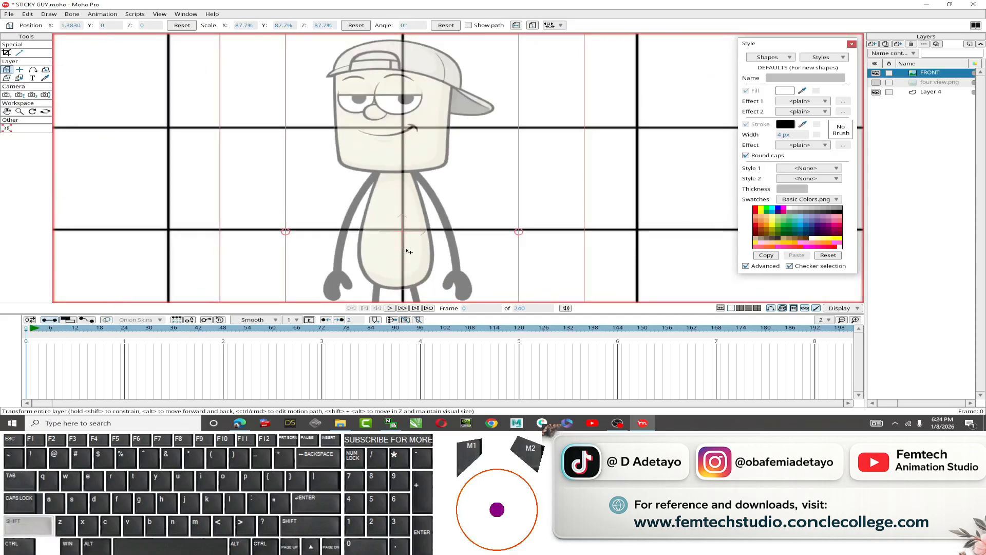
{"action": "left_click", "coordinate": [20, 70]}
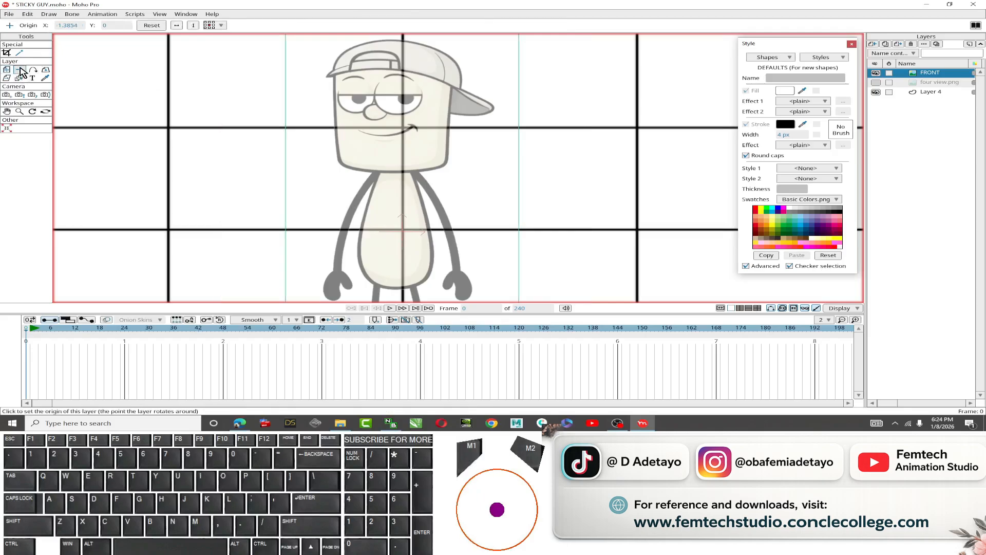
{"action": "left_click", "coordinate": [68, 24]}
{"action": "type", "text": "0"}
{"action": "key", "text": "Return"}
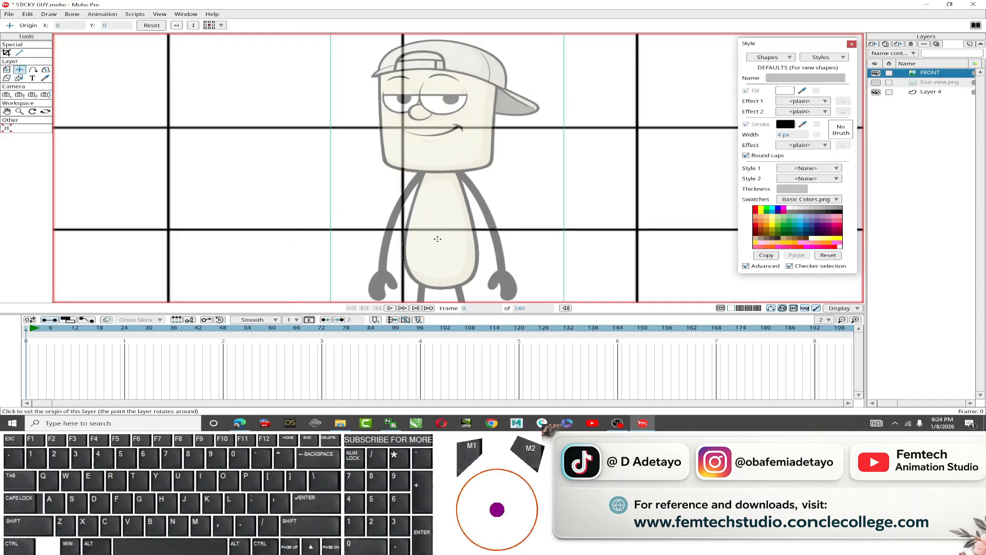
Set the FRONT layer's origin to the Center preset.
{"action": "scroll", "coordinate": [363, 194], "scroll_direction": "down", "scroll_amount": 4}
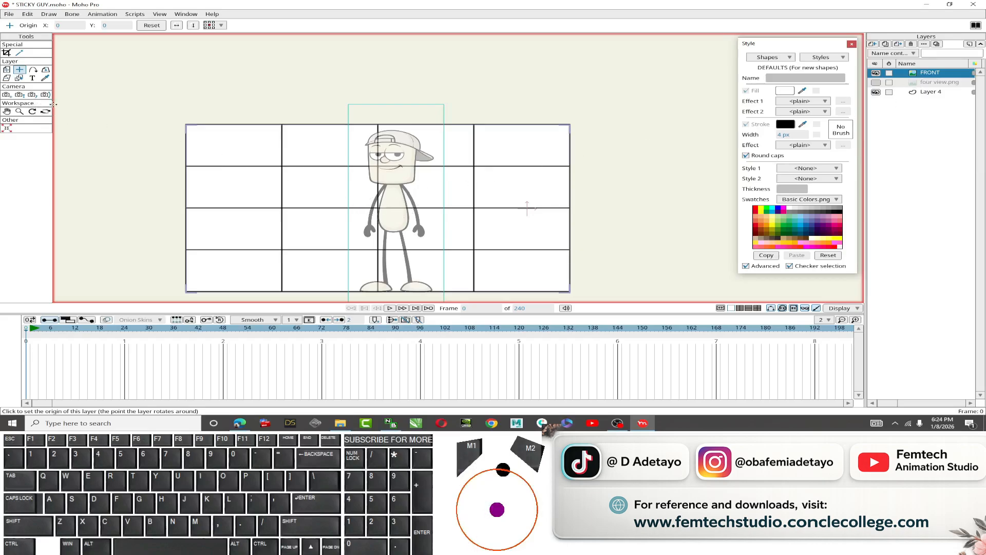
{"action": "left_click", "coordinate": [7, 70]}
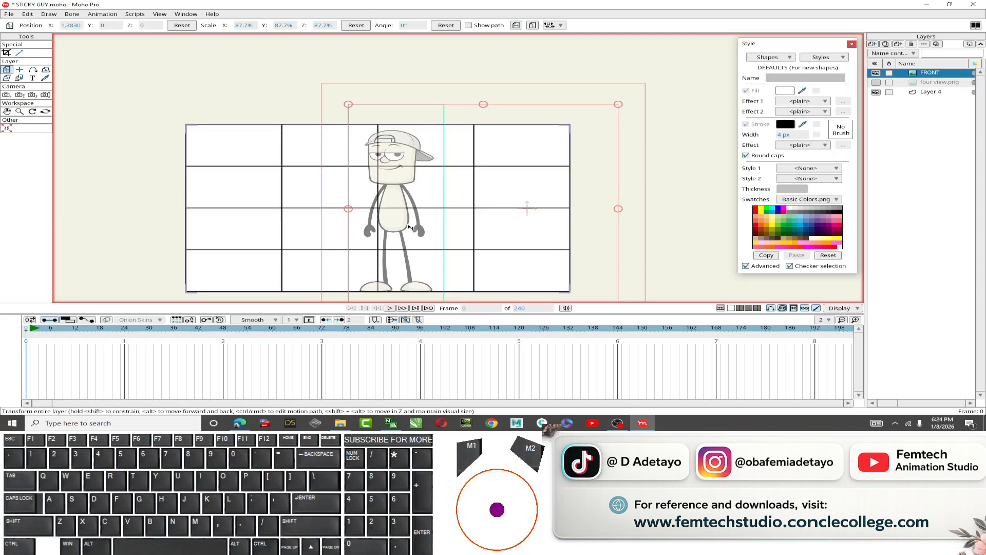
{"action": "left_click", "coordinate": [19, 70]}
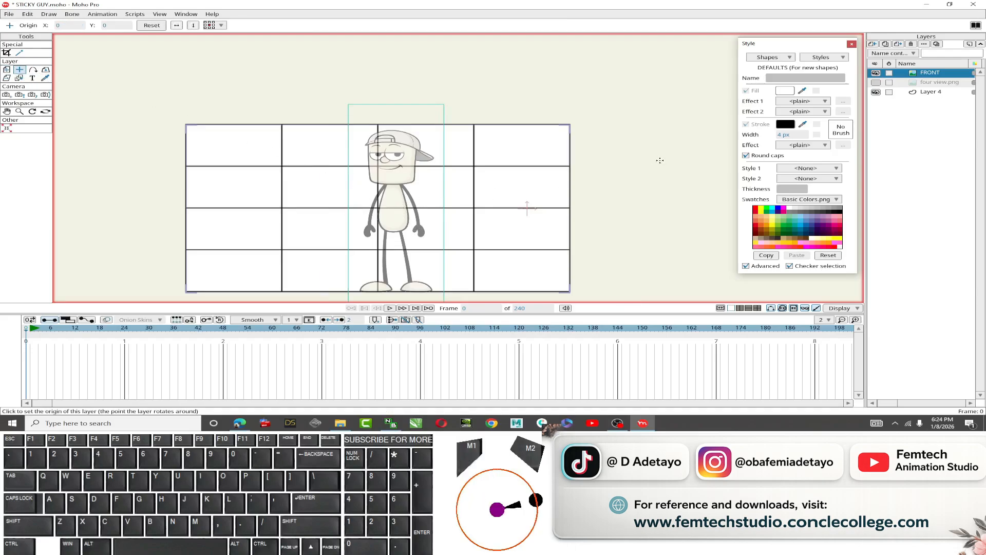
{"action": "left_click", "coordinate": [6, 70]}
{"action": "left_click", "coordinate": [17, 71]}
{"action": "left_click", "coordinate": [221, 25]}
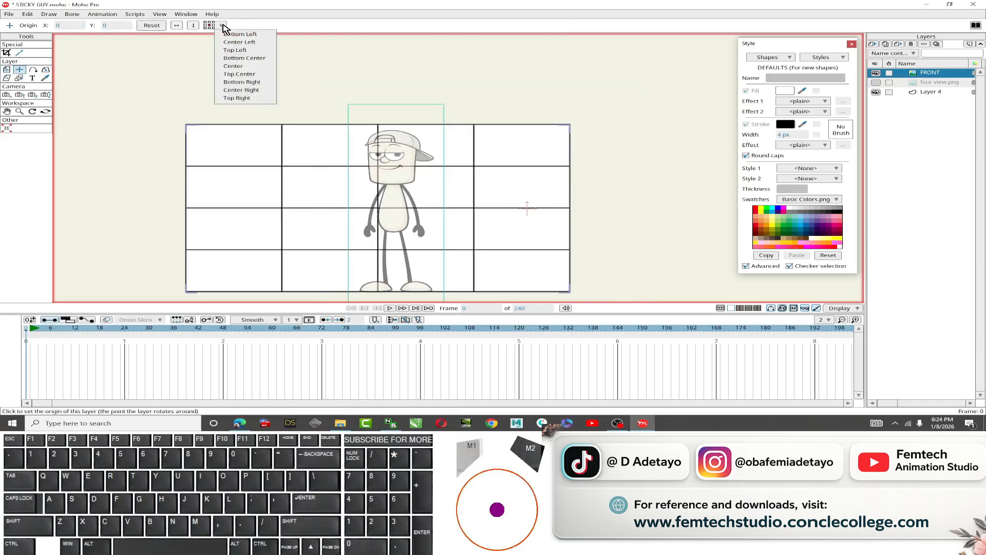
{"action": "left_click", "coordinate": [229, 66]}
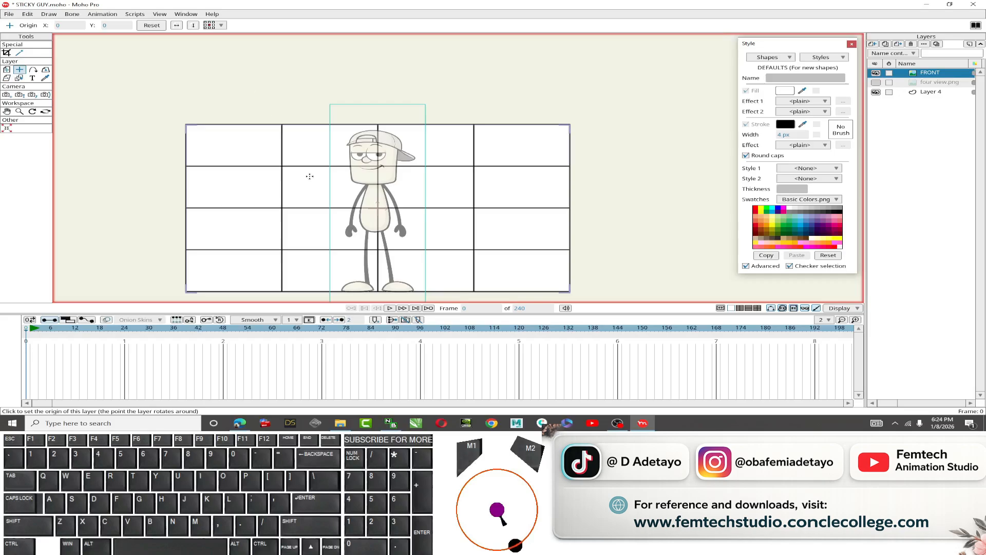
Nudge the FRONT layer slightly so the character's body centre sits on the grid's vertical centre line.
{"action": "scroll", "coordinate": [410, 212], "scroll_direction": "up", "scroll_amount": 3}
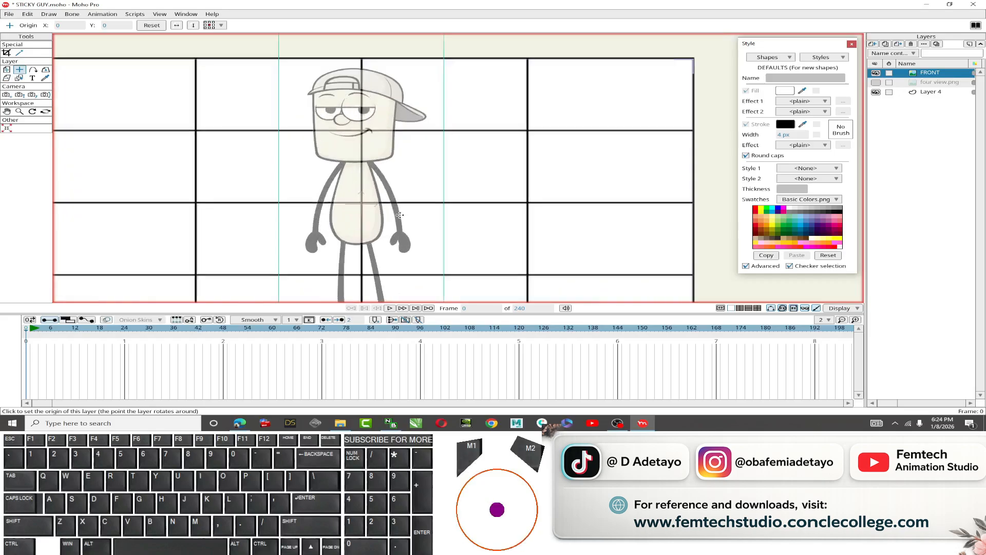
{"action": "scroll", "coordinate": [388, 212], "scroll_direction": "up", "scroll_amount": 3}
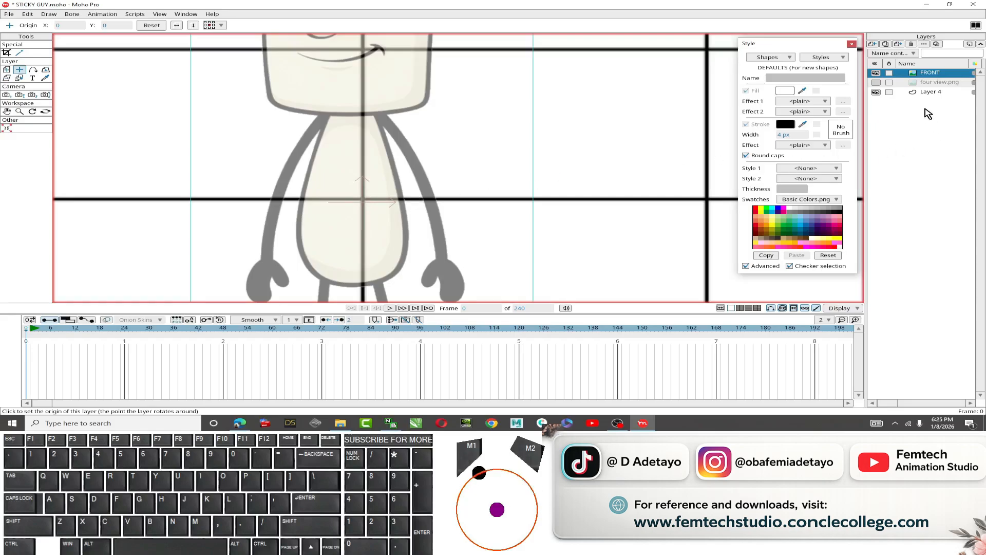
{"action": "left_click", "coordinate": [929, 92]}
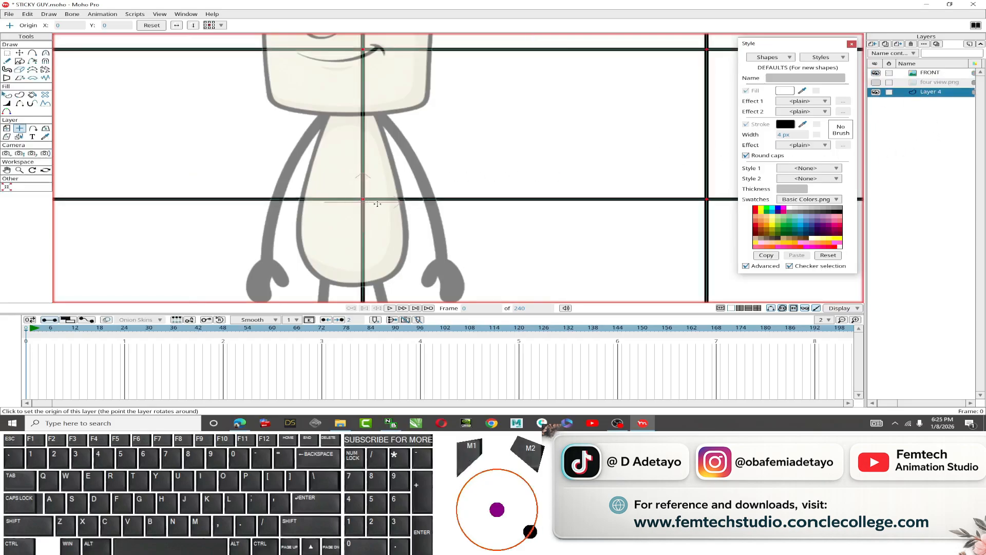
{"action": "left_click", "coordinate": [921, 73]}
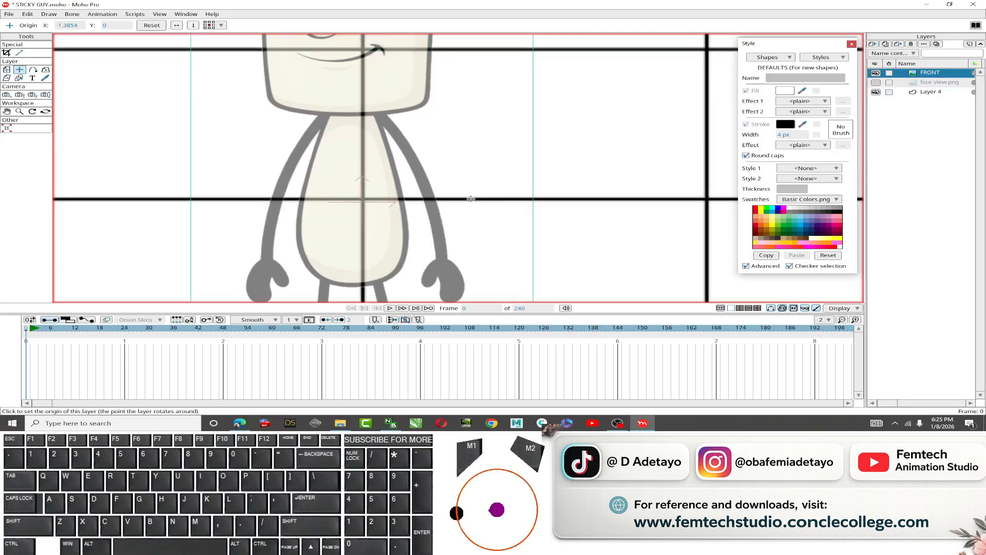
{"action": "scroll", "coordinate": [471, 198], "scroll_direction": "up", "scroll_amount": 2}
{"action": "left_click", "coordinate": [8, 74]}
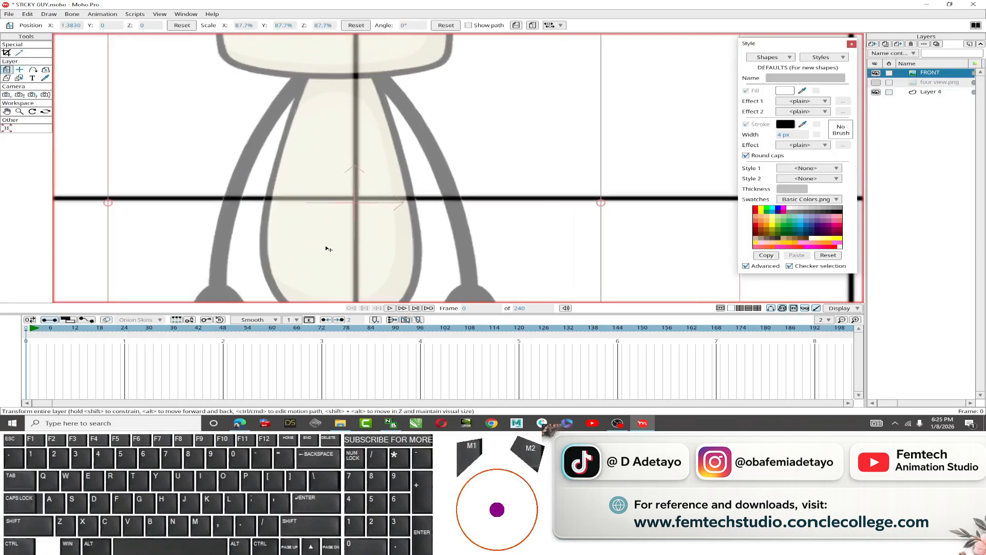
{"action": "key", "text": "shift"}
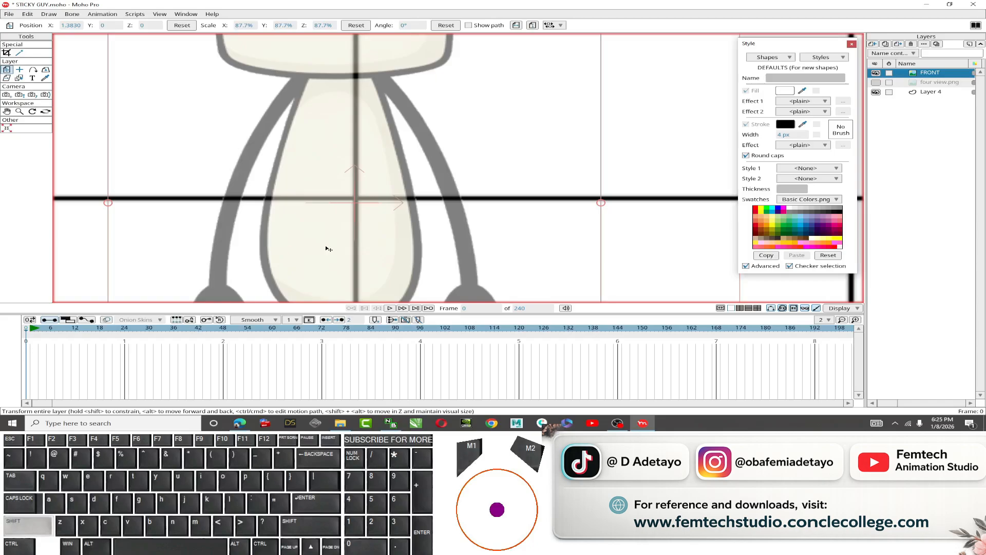
{"action": "left_click", "coordinate": [326, 248], "text": "shift"}
{"action": "left_click_drag", "start_coordinate": [326, 249], "coordinate": [327, 242]}
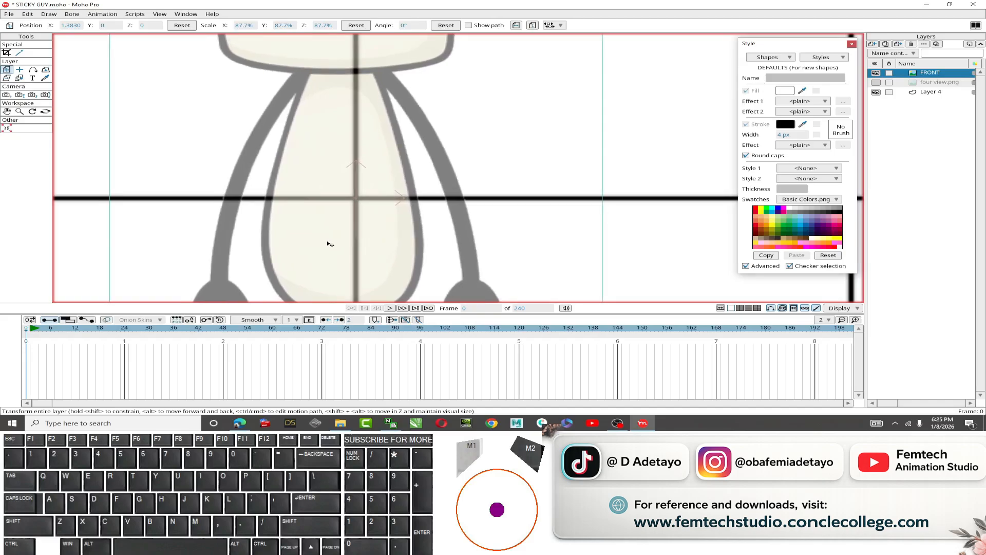
{"action": "left_click_drag", "start_coordinate": [327, 242], "coordinate": [326, 242]}
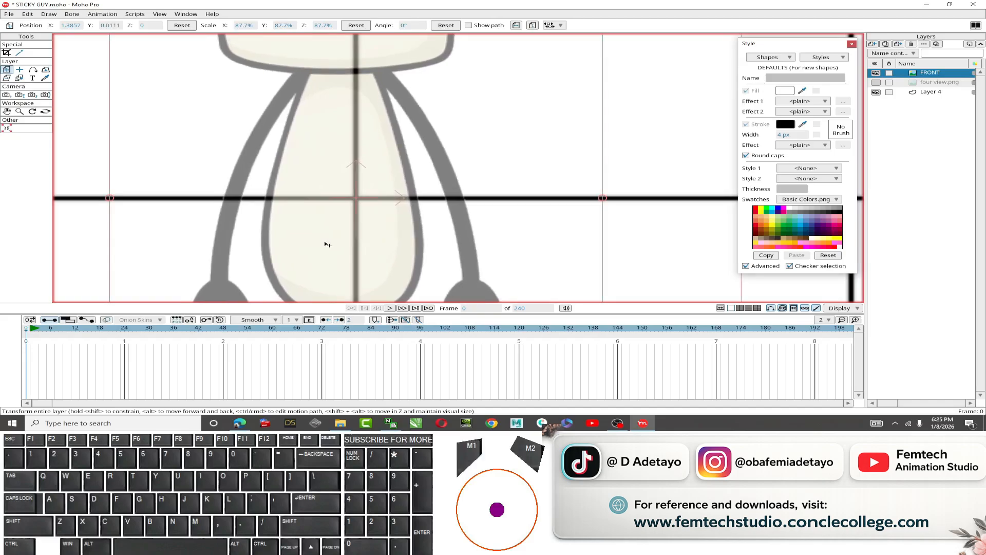
Place the FRONT layer's origin on the character's face and shift the layer slightly right.
{"action": "scroll", "coordinate": [325, 241], "scroll_direction": "down", "scroll_amount": 5}
{"action": "mouse_move", "coordinate": [306, 201]}
{"action": "left_mouse_down"}
{"action": "mouse_move", "coordinate": [326, 227]}
{"action": "mouse_move", "coordinate": [341, 228]}
{"action": "left_mouse_up"}
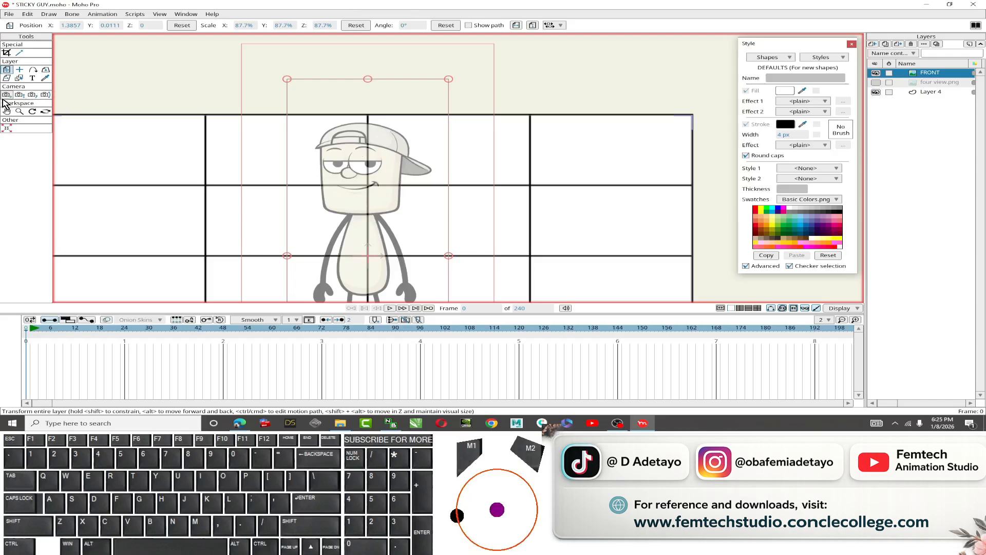
{"action": "left_click", "coordinate": [20, 70]}
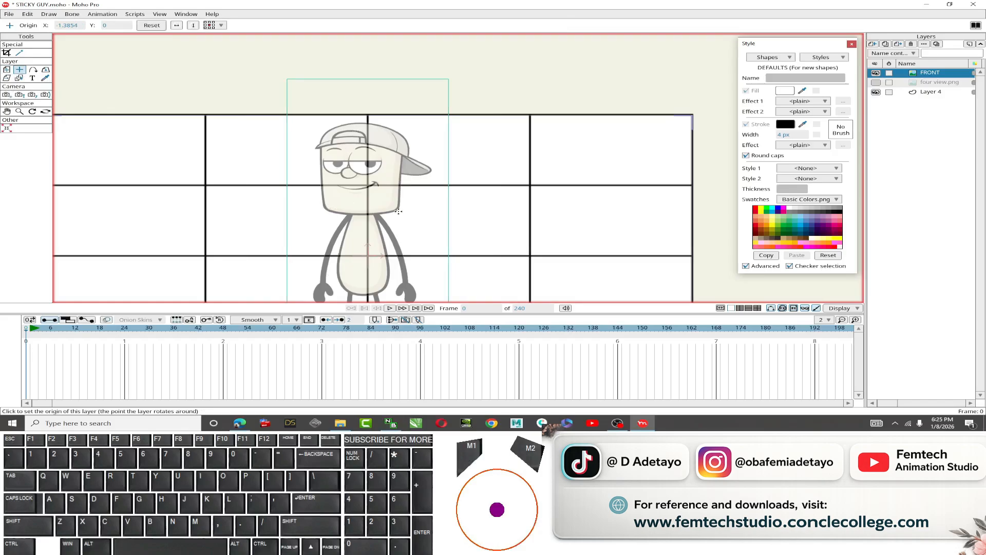
{"action": "left_click", "coordinate": [358, 192]}
{"action": "key", "text": "m"}
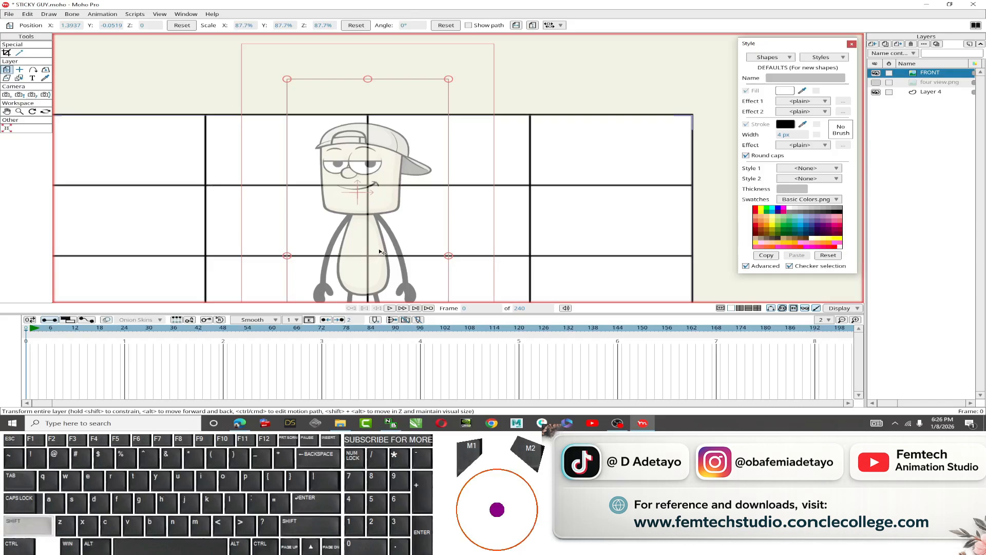
{"action": "left_click_drag", "start_coordinate": [380, 252], "coordinate": [384, 252]}
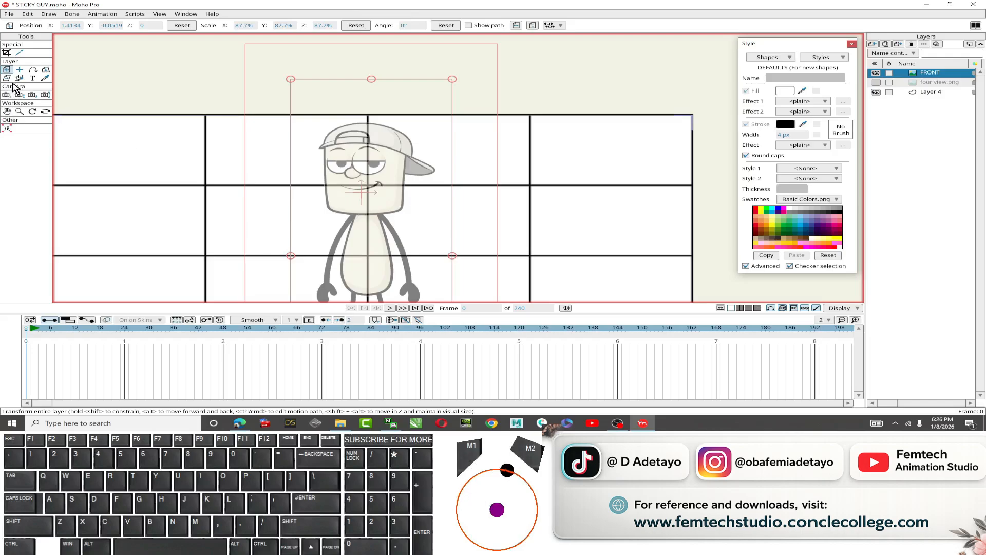
Fine-tune the FRONT layer's position so the character stays centred on the grid's middle lines.
{"action": "key", "text": "o"}
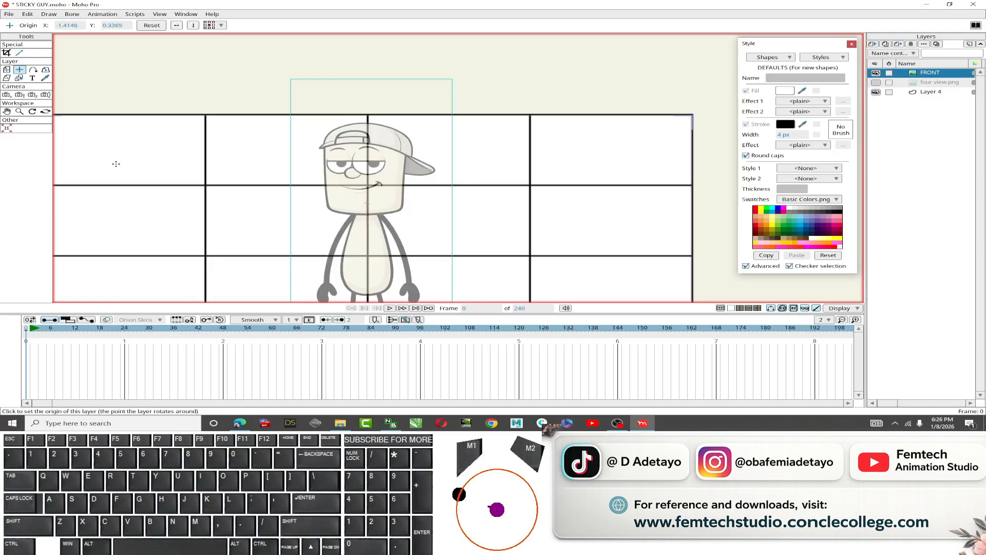
{"action": "left_click", "coordinate": [6, 70]}
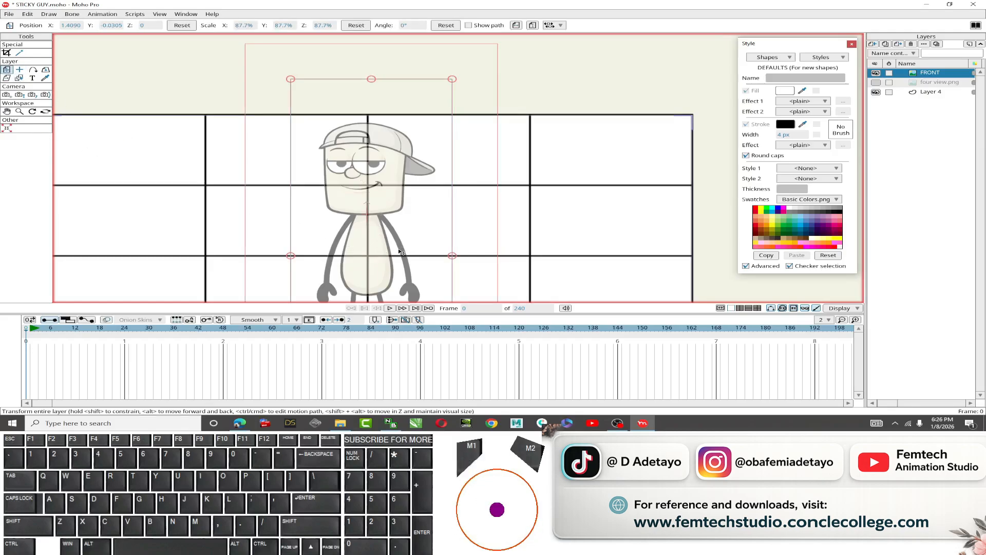
{"action": "key", "text": "shift"}
{"action": "left_click_drag", "start_coordinate": [388, 250], "coordinate": [389, 250]}
{"action": "scroll", "coordinate": [382, 262], "scroll_direction": "down", "scroll_amount": 1}
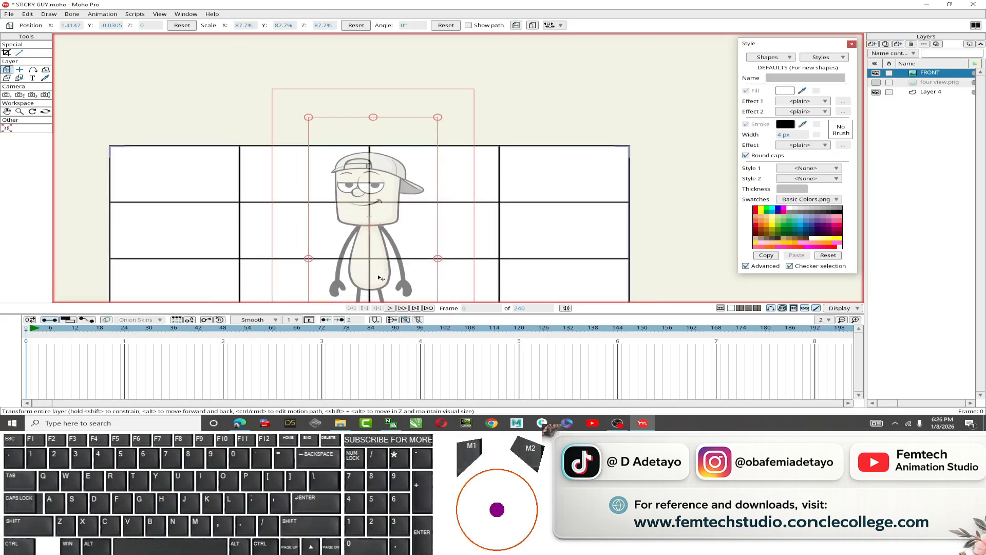
{"action": "left_click_drag", "start_coordinate": [388, 281], "coordinate": [370, 225]}
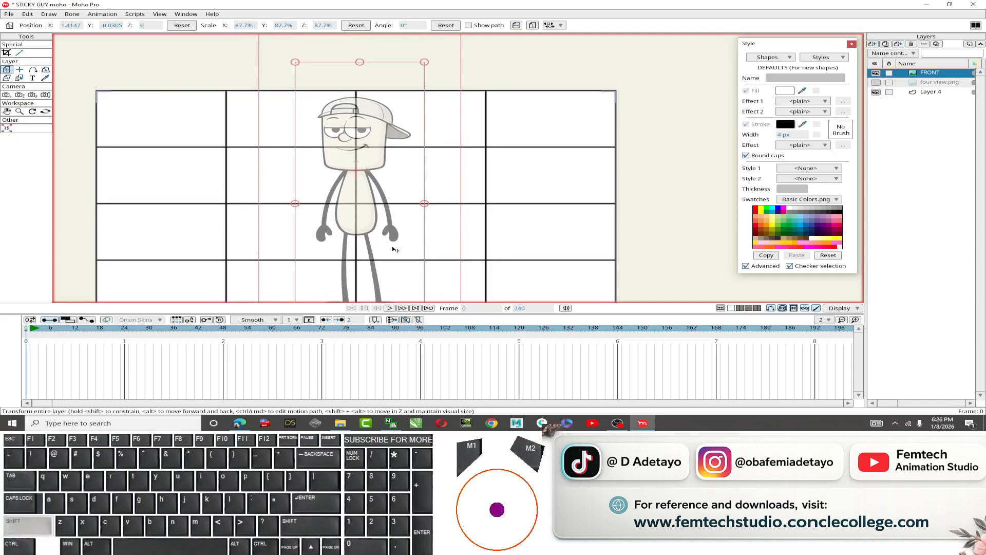
{"action": "left_click", "coordinate": [393, 248], "text": "shift"}
{"action": "left_click_drag", "start_coordinate": [395, 250], "coordinate": [393, 250]}
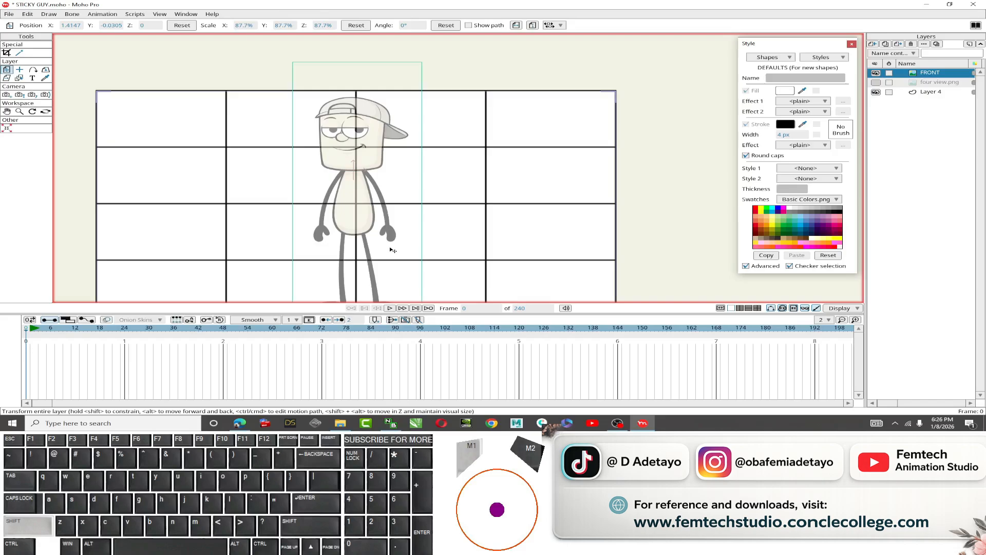
{"action": "left_click_drag", "start_coordinate": [393, 250], "coordinate": [394, 249]}
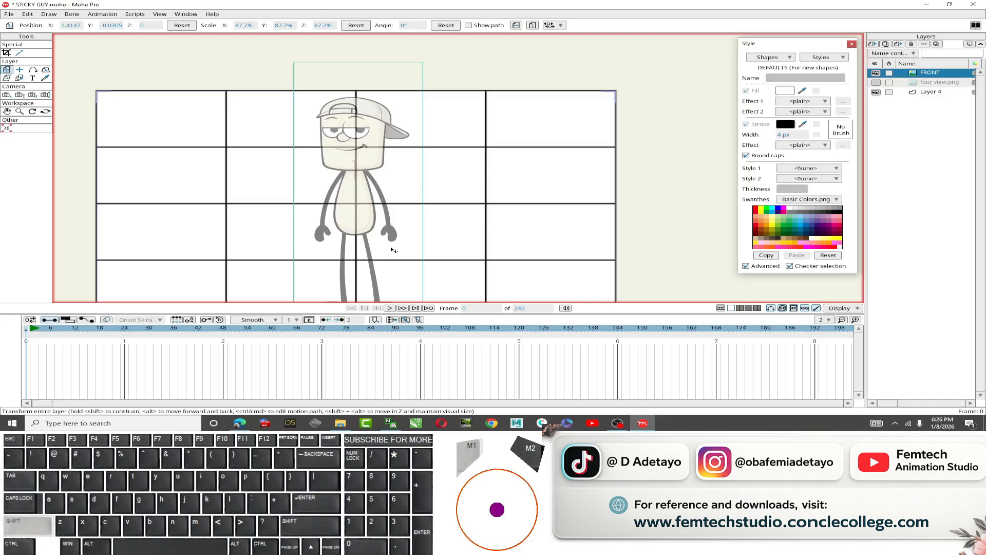
{"action": "left_click_drag", "start_coordinate": [393, 250], "coordinate": [395, 250]}
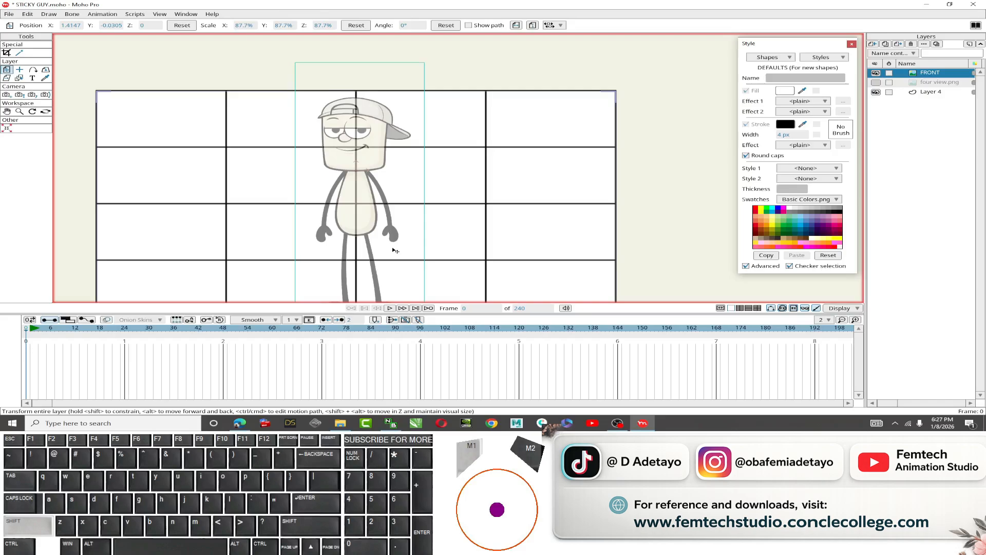
Nudge the FRONT layer slightly downward so the character's head and feet line up with the grid rows.
{"action": "left_click_drag", "start_coordinate": [395, 250], "coordinate": [393, 249]}
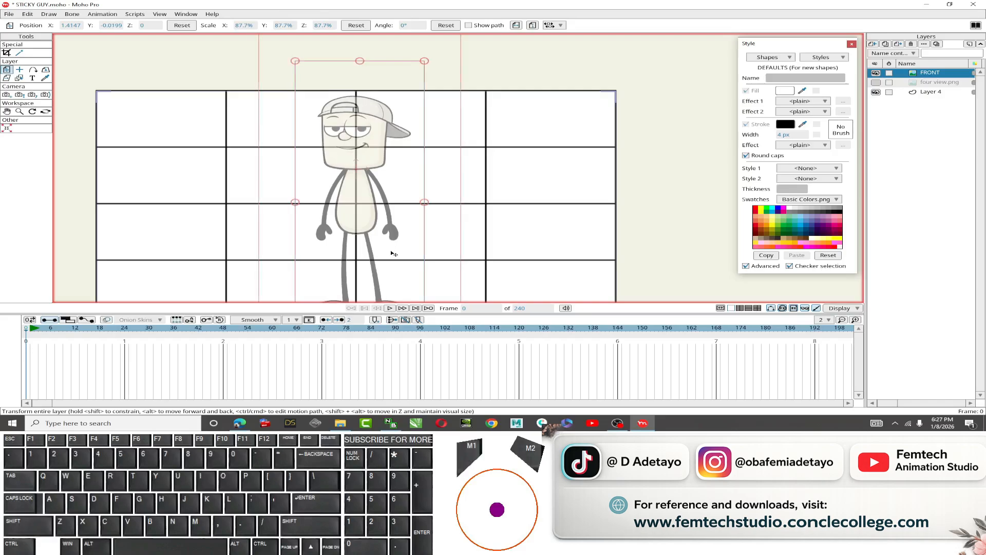
{"action": "scroll", "coordinate": [392, 251], "scroll_direction": "down", "scroll_amount": 2}
{"action": "left_click_drag", "start_coordinate": [486, 279], "coordinate": [478, 226]}
{"action": "scroll", "coordinate": [373, 220], "scroll_direction": "up", "scroll_amount": 2}
{"action": "key", "text": "shift"}
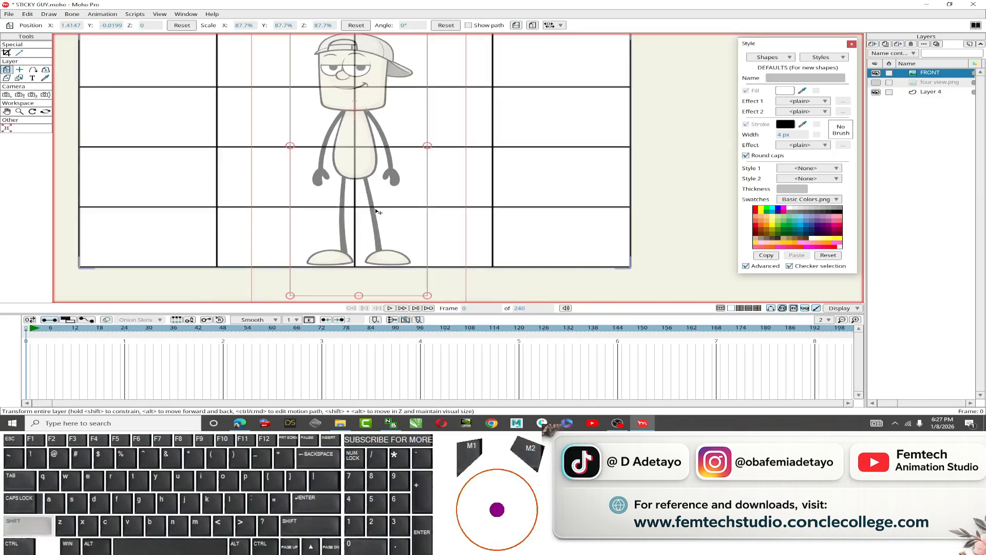
{"action": "left_click_drag", "start_coordinate": [376, 211], "coordinate": [376, 213]}
{"action": "scroll", "coordinate": [483, 188], "scroll_direction": "up", "scroll_amount": 1}
{"action": "left_click_drag", "start_coordinate": [485, 177], "coordinate": [557, 254]}
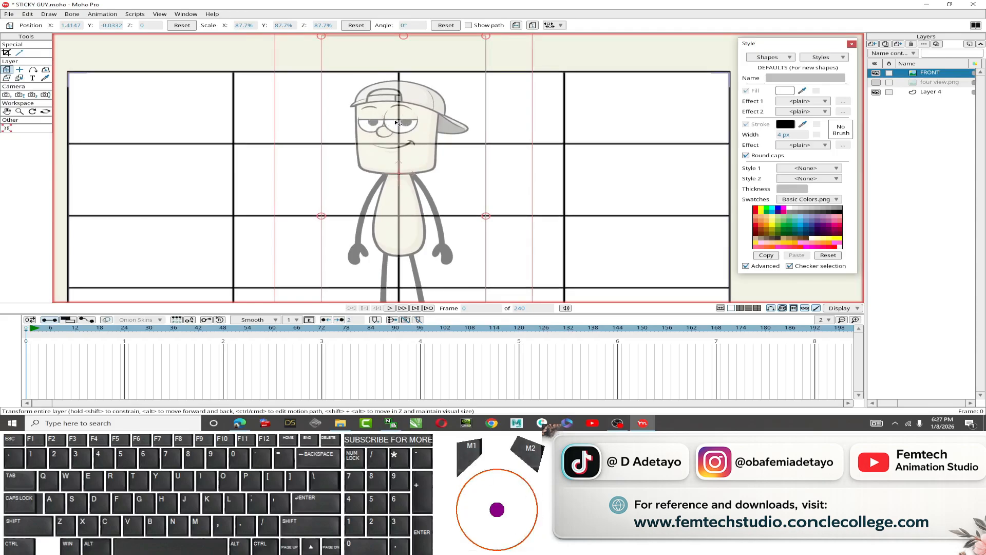
{"action": "scroll", "coordinate": [391, 175], "scroll_direction": "down", "scroll_amount": 2}
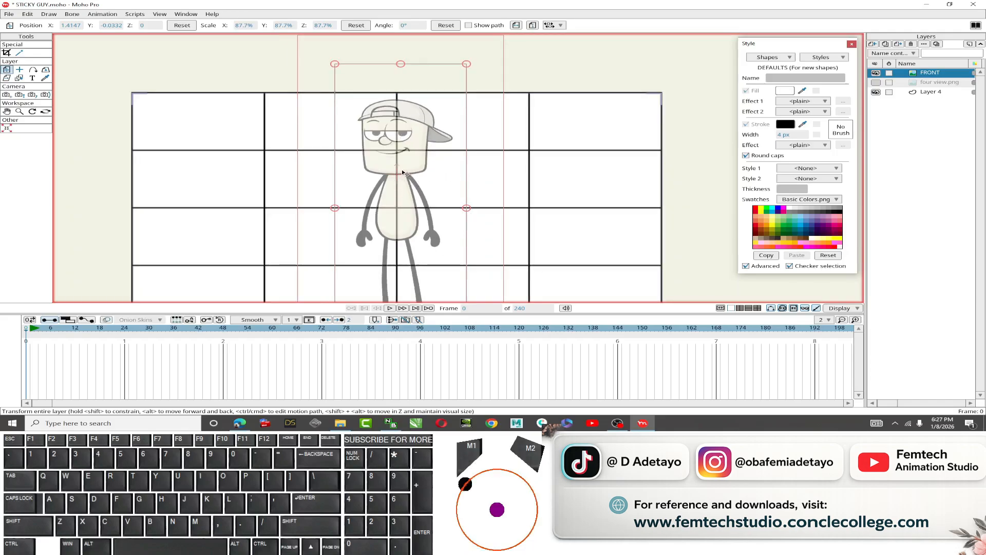
Hide the grid layer and set the FRONT layer's opacity to 100 in its layer settings.
{"action": "left_click", "coordinate": [875, 92]}
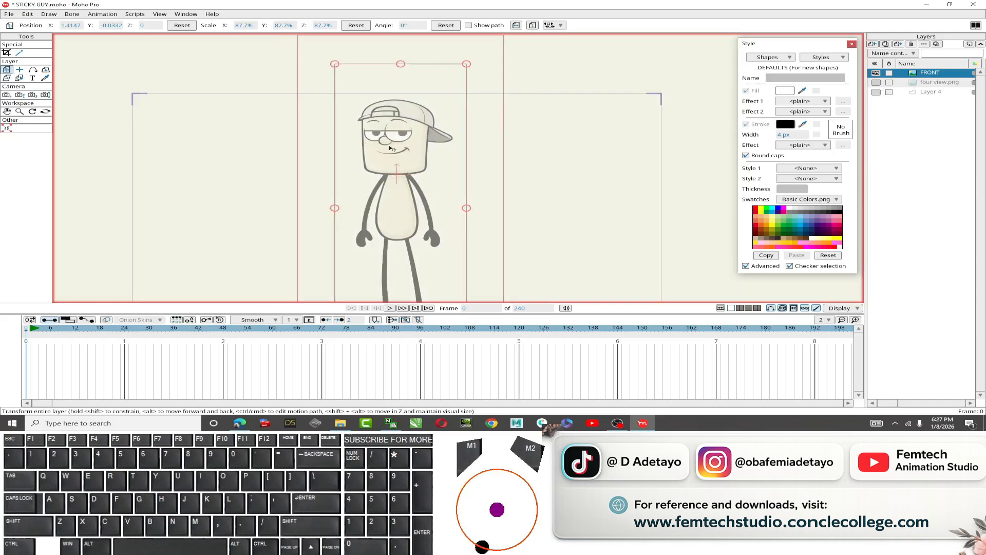
{"action": "double_click", "coordinate": [928, 74]}
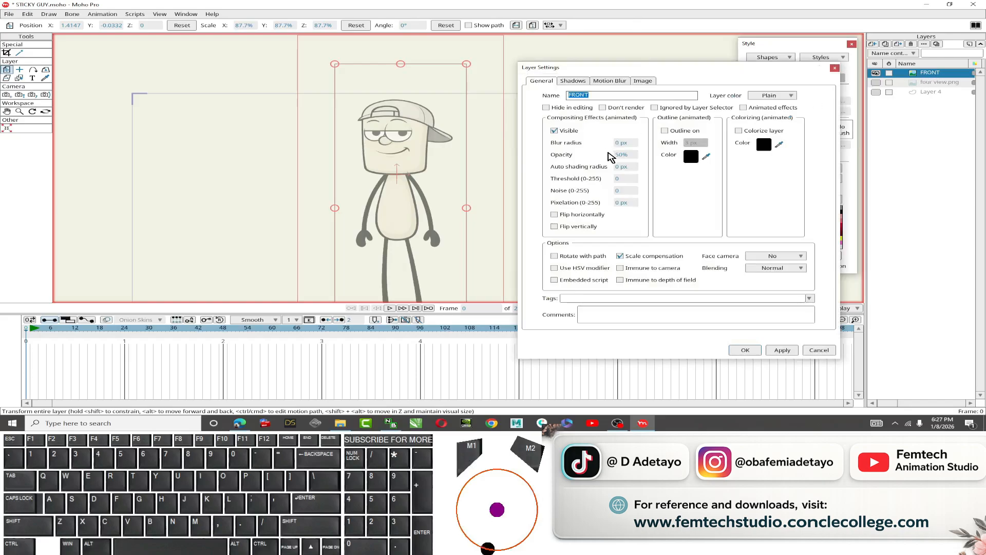
{"action": "double_click", "coordinate": [622, 154]}
{"action": "type", "text": "100"}
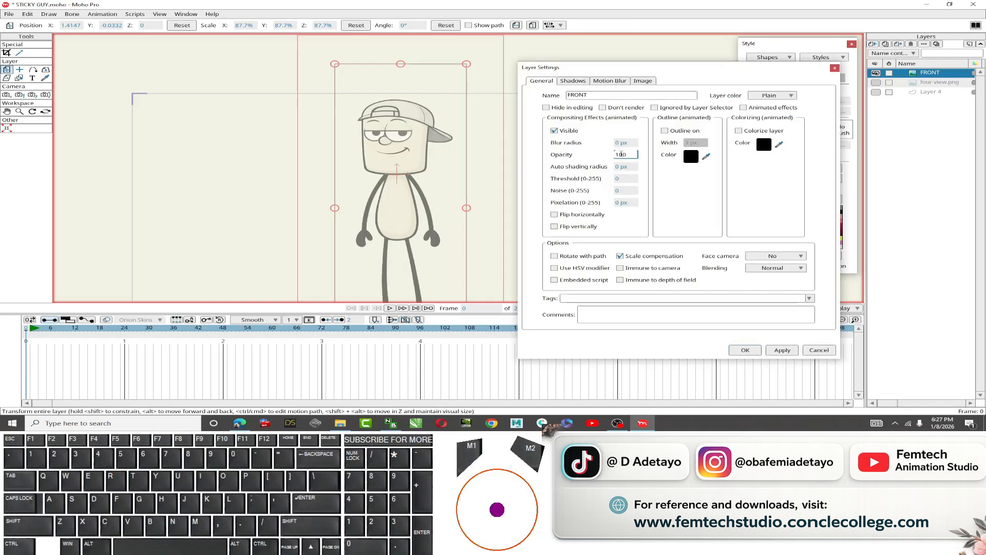
{"action": "key", "text": "Return"}
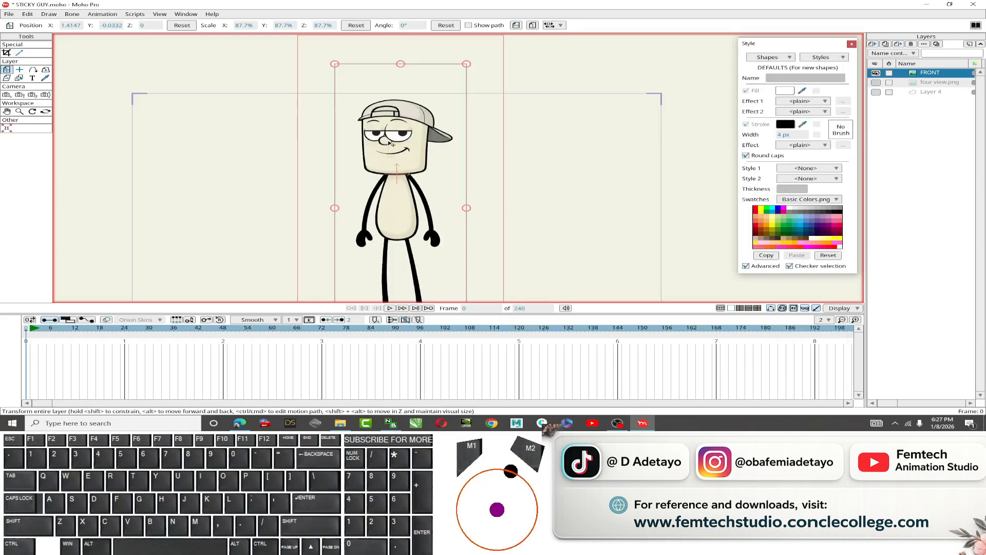